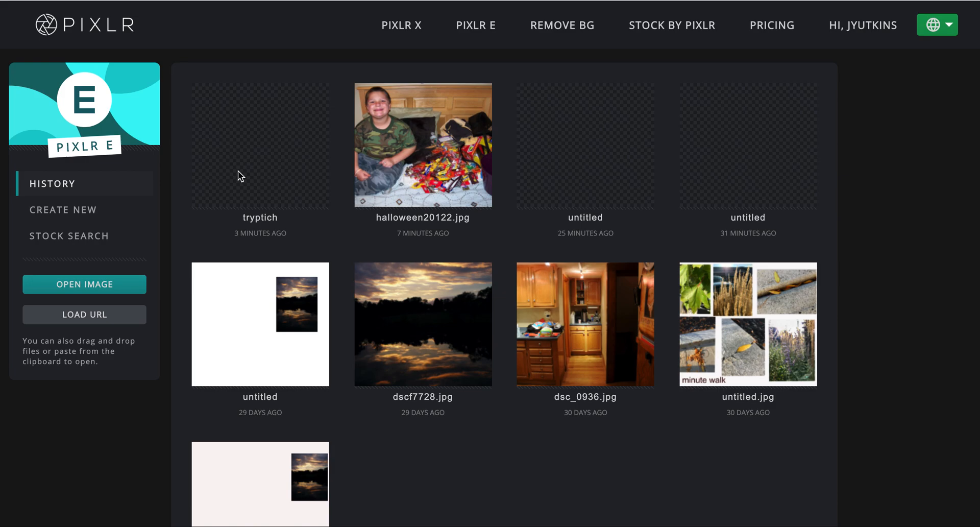
Step: Create a new image named Tryptich, 1920 px wide and 720 px high, with no background
click(58, 216)
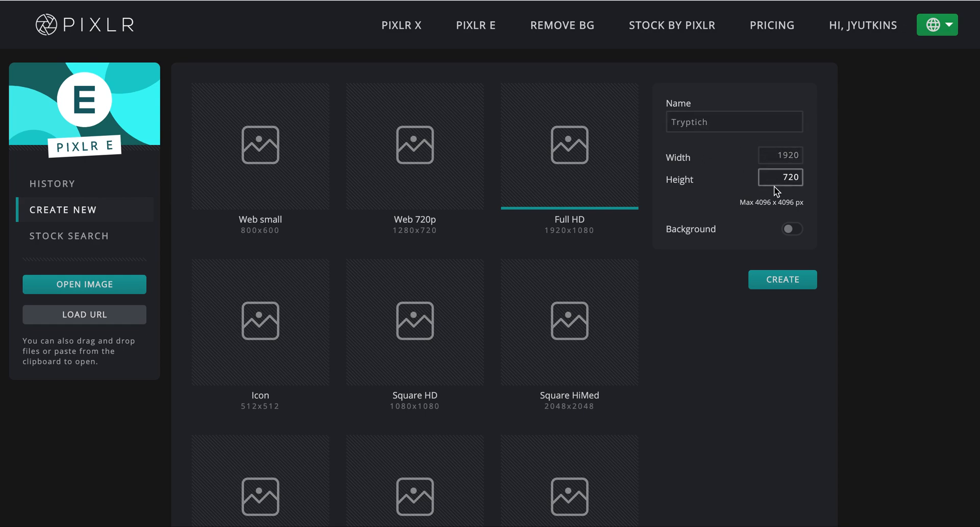
click(721, 122)
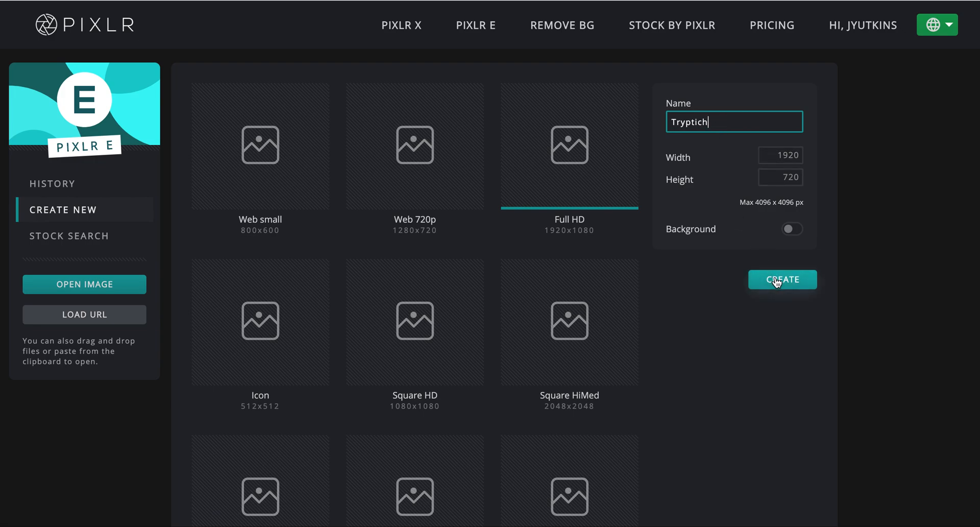
scroll(523, 146, down, 9)
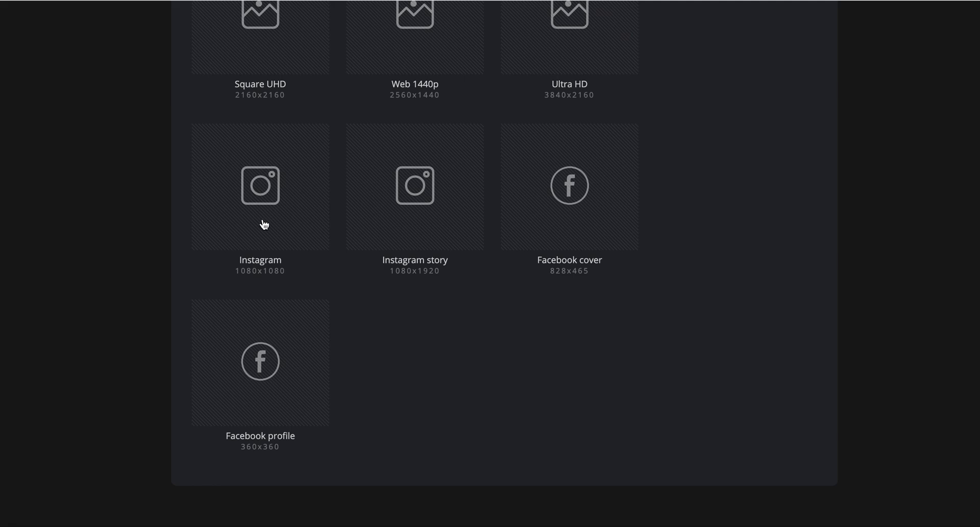
scroll(546, 188, up, 2)
scroll(547, 188, up, 3)
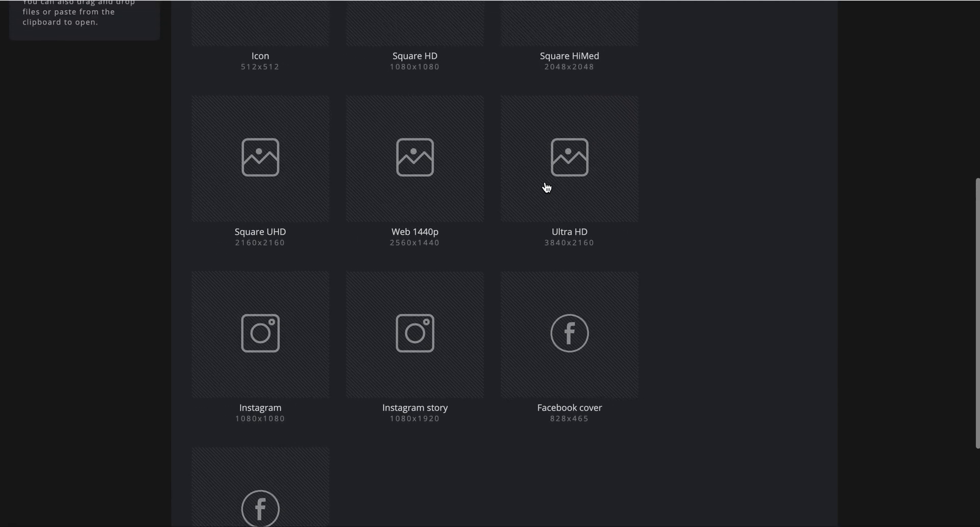
scroll(415, 197, up, 6)
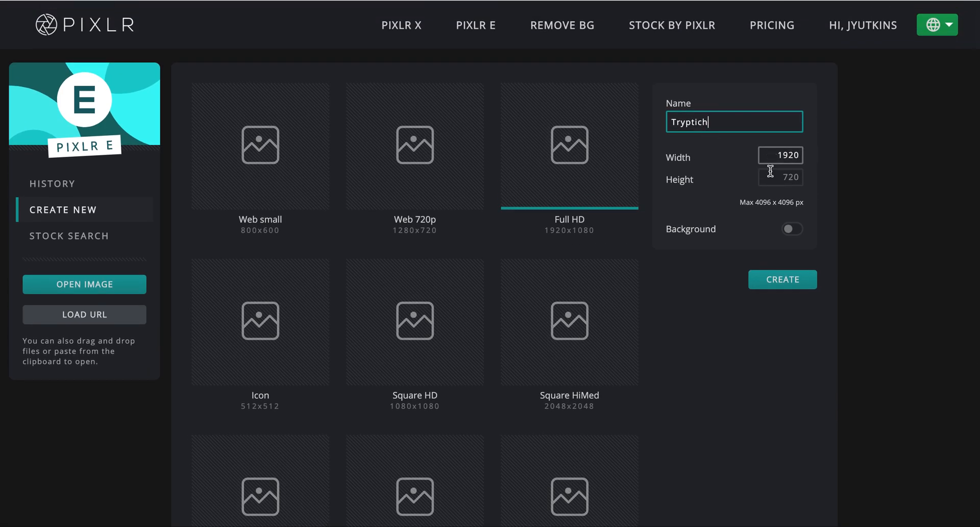
click(769, 278)
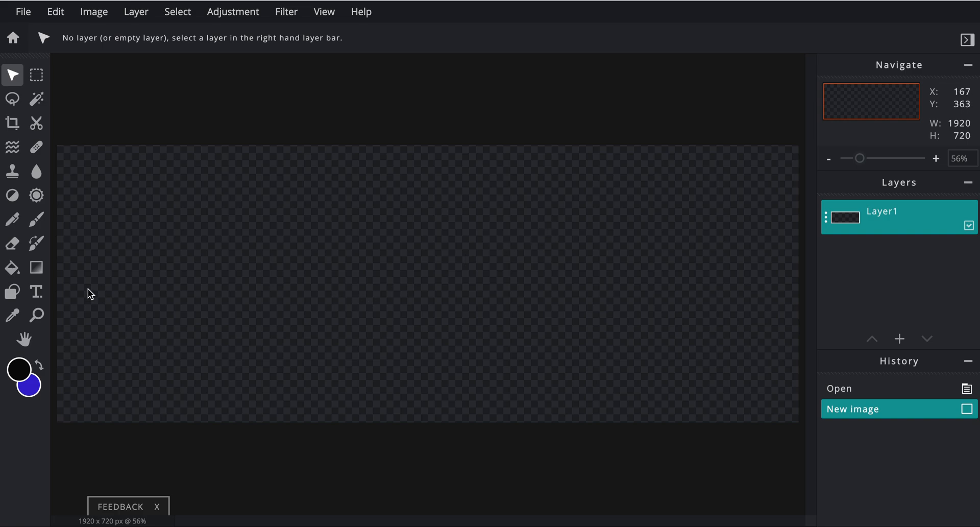
Step: Change the foreground color from black to near-white and fill the whole empty canvas with it
click(38, 371)
click(38, 371)
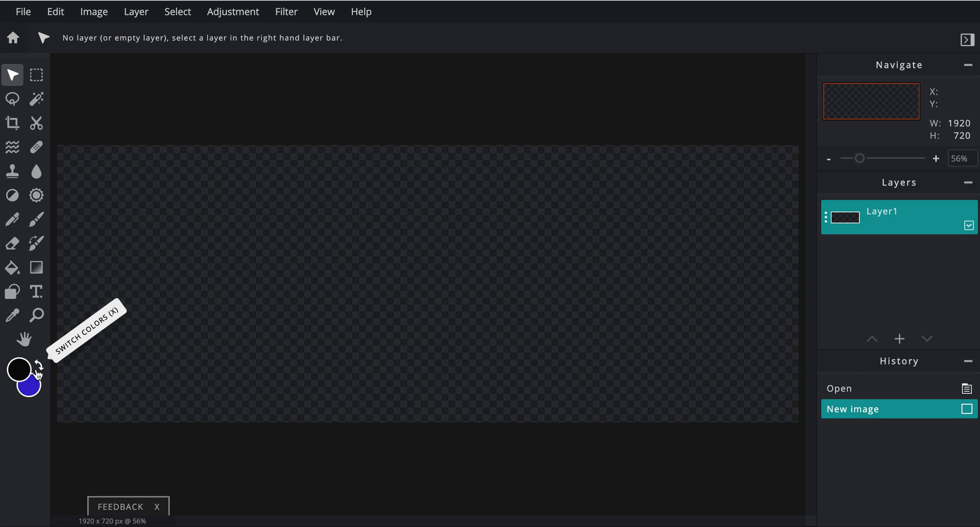
click(19, 369)
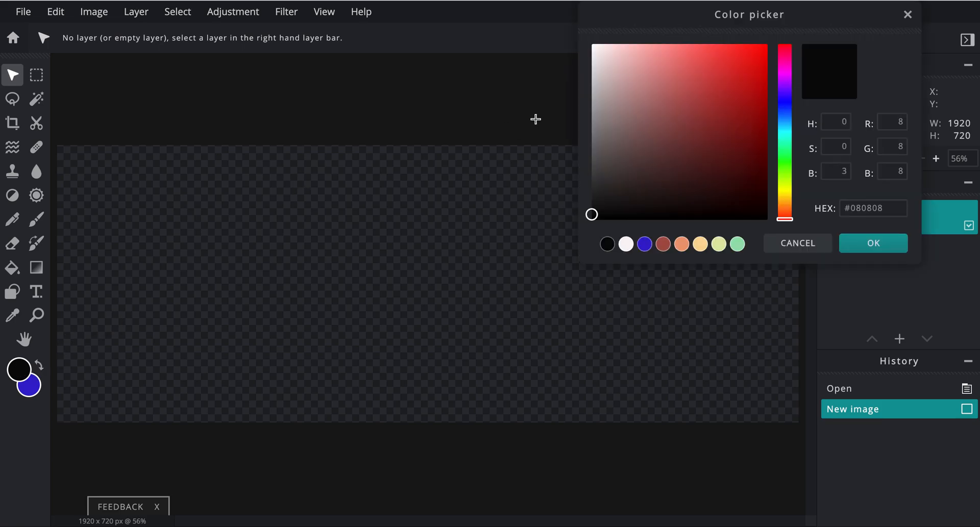
click(597, 48)
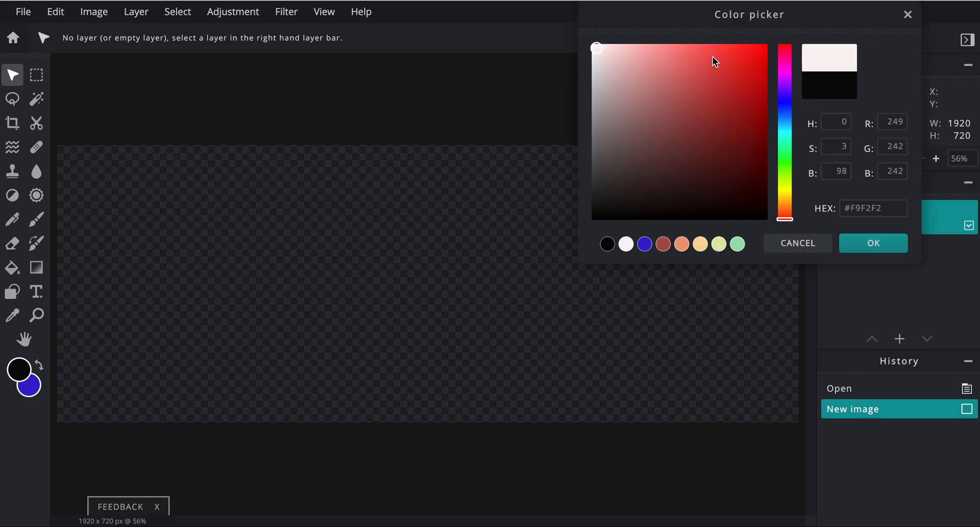
mouse_move(598, 49)
mouse_down()
mouse_move(675, 95)
mouse_move(712, 134)
mouse_move(674, 95)
mouse_move(570, 75)
mouse_move(573, 26)
mouse_move(593, 49)
mouse_up()
click(872, 242)
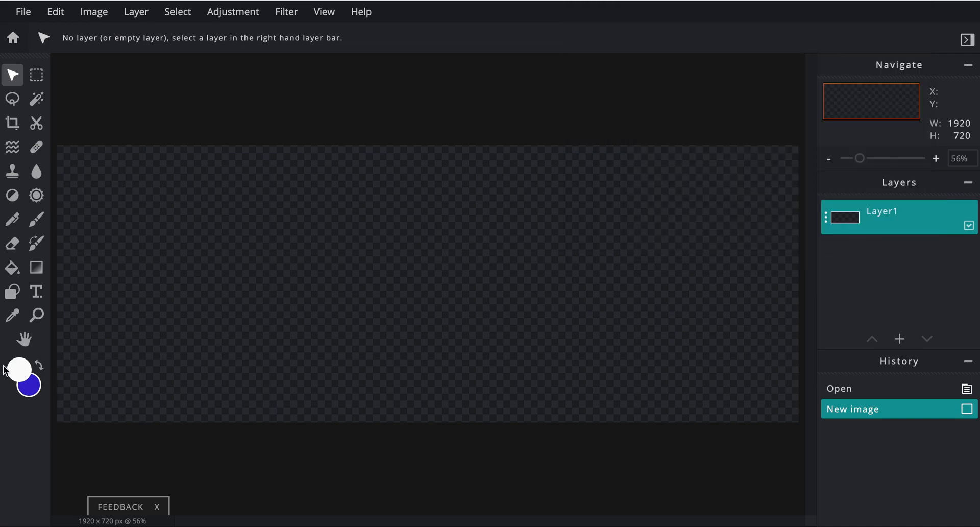
click(13, 276)
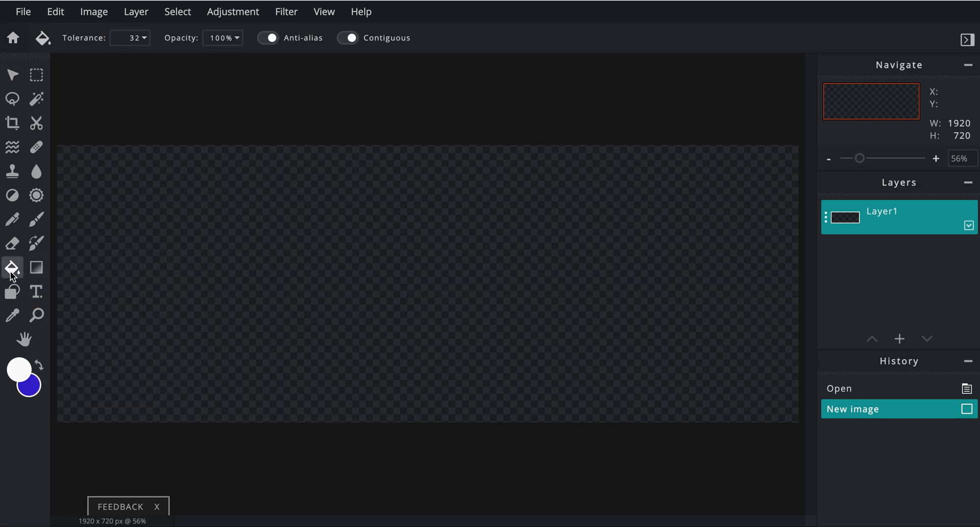
click(287, 236)
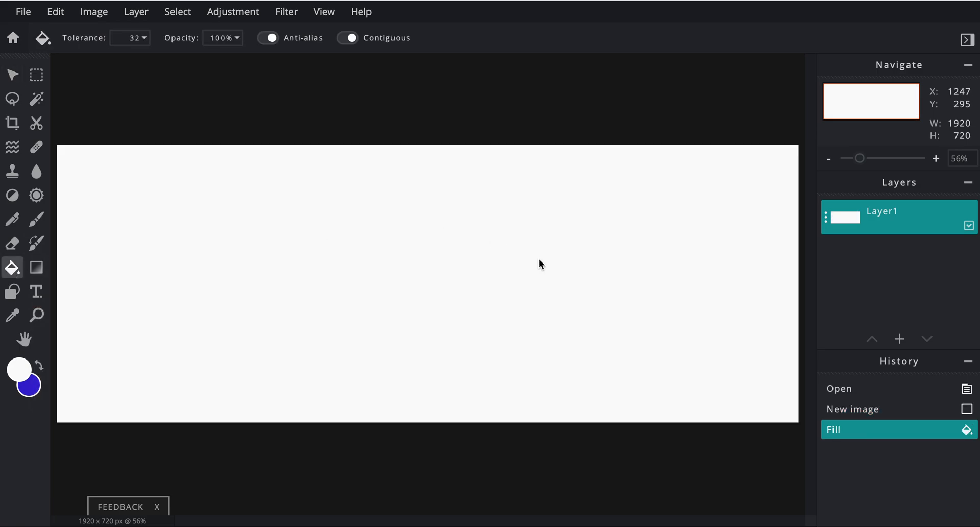
Step: Open halloween20122.jpg from the image history alongside the Tryptich document and make it the active image
click(21, 13)
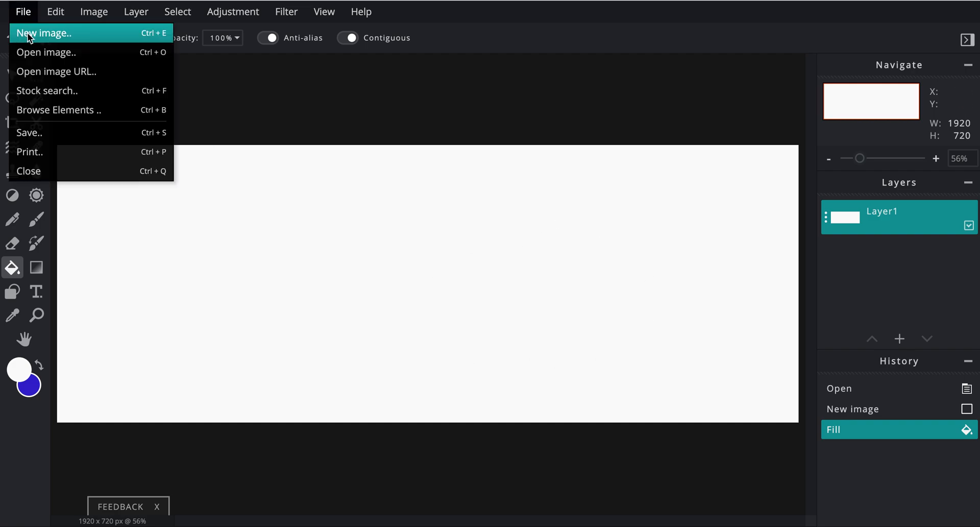
click(30, 34)
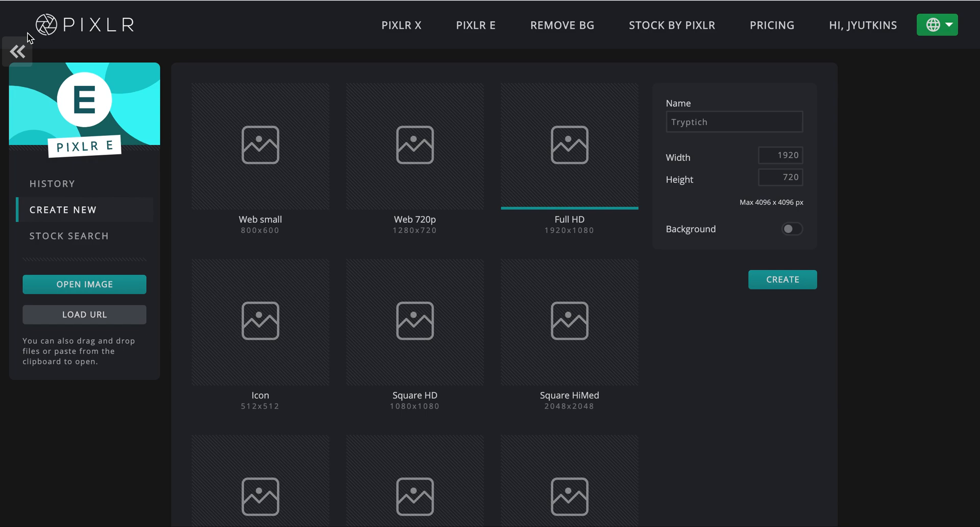
click(68, 185)
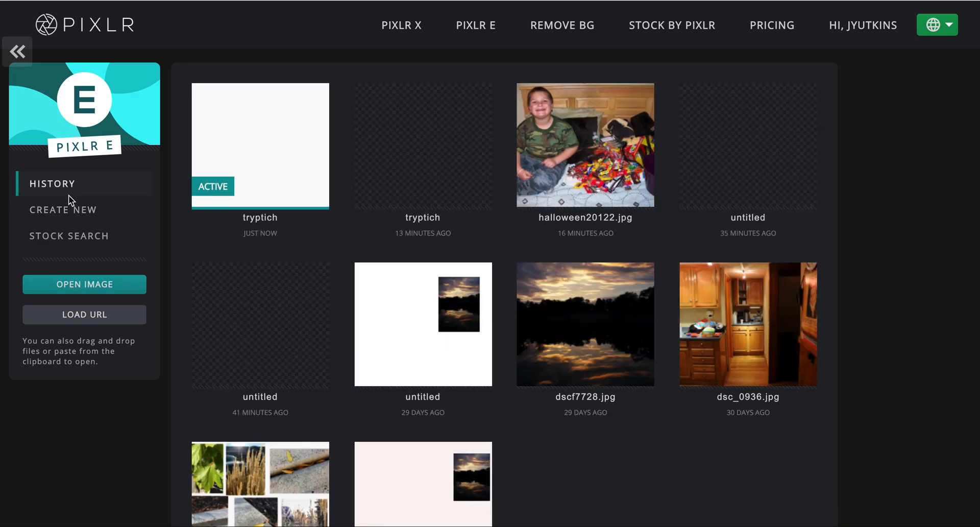
click(594, 163)
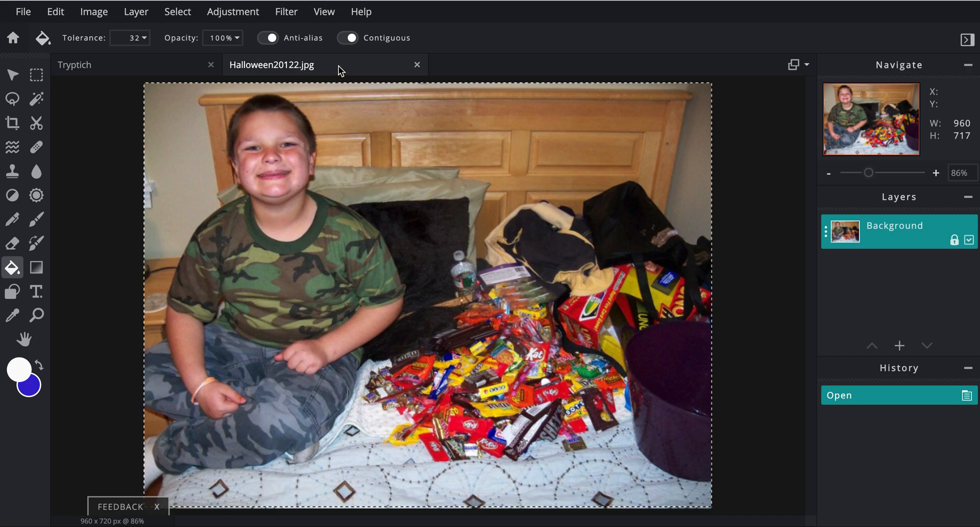
click(134, 69)
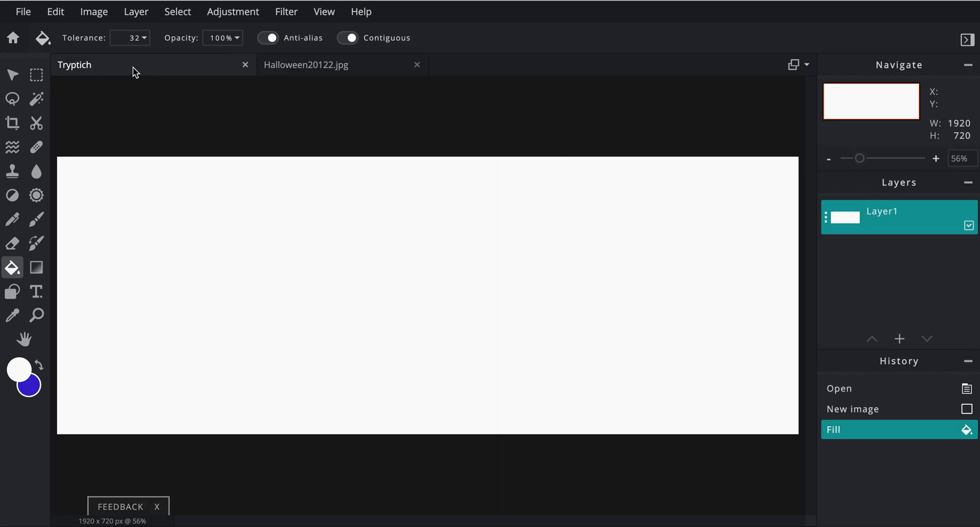
click(303, 70)
click(177, 76)
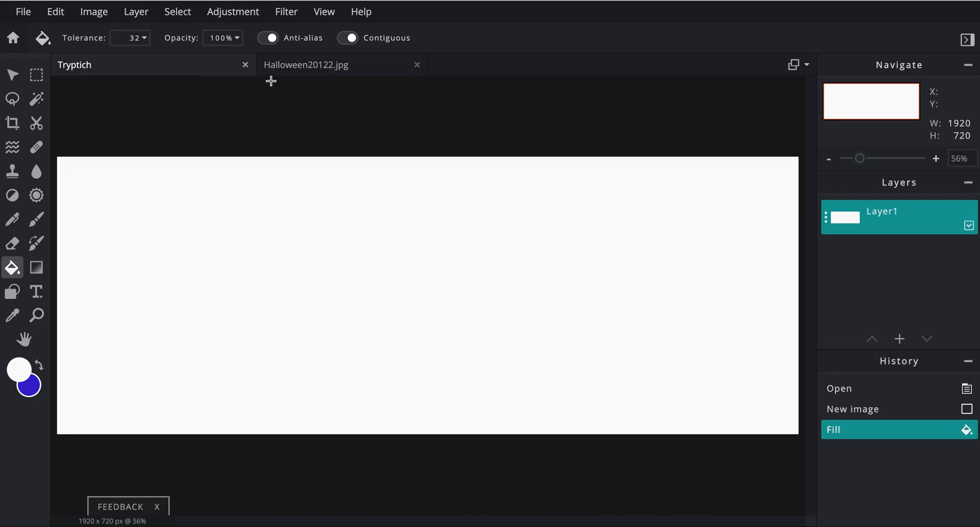
click(304, 68)
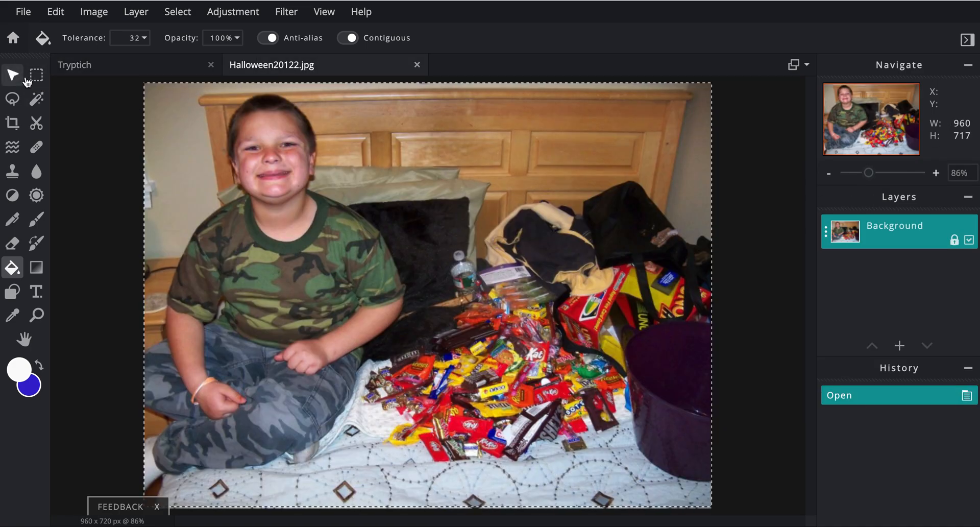
Step: Clear the full-image selection and marquee a rectangle of about 482 × 577 px around the seated boy
click(185, 7)
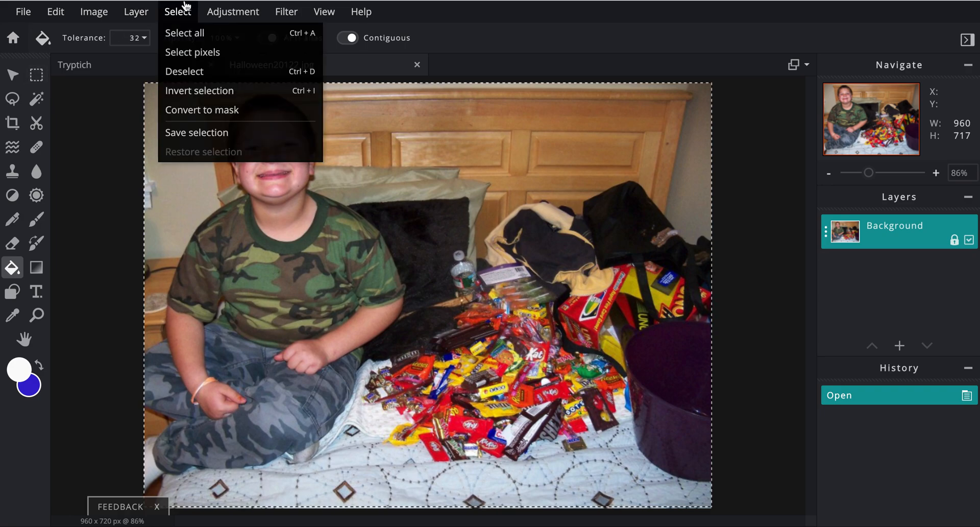
click(176, 72)
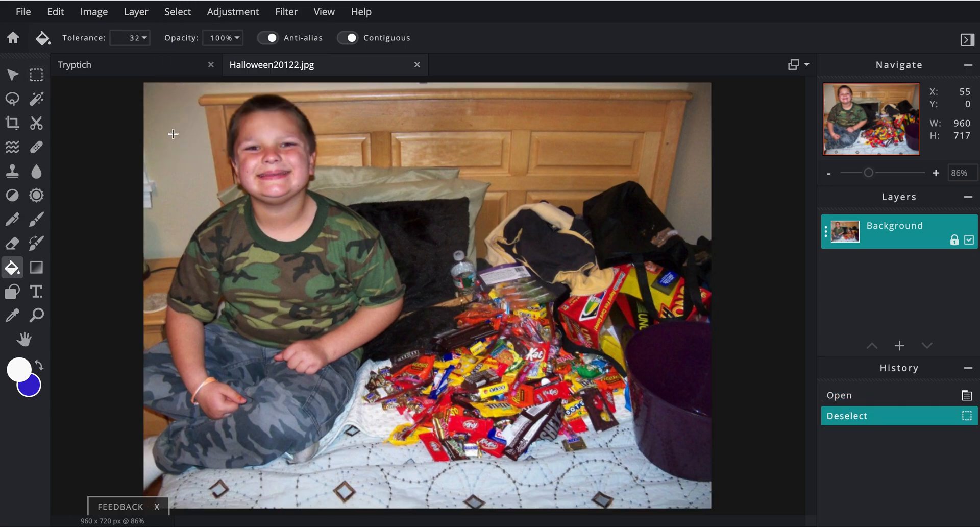
click(36, 75)
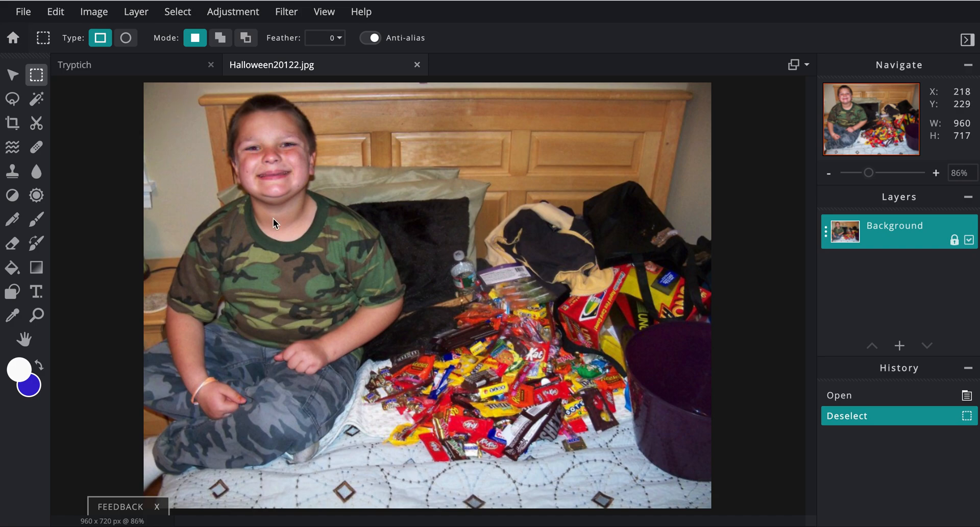
drag(146, 88, 429, 427)
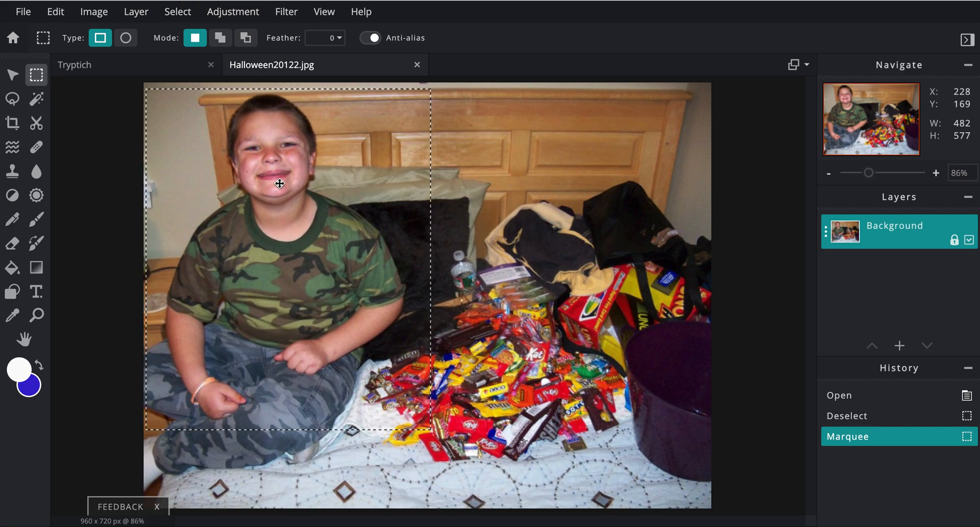
click(225, 13)
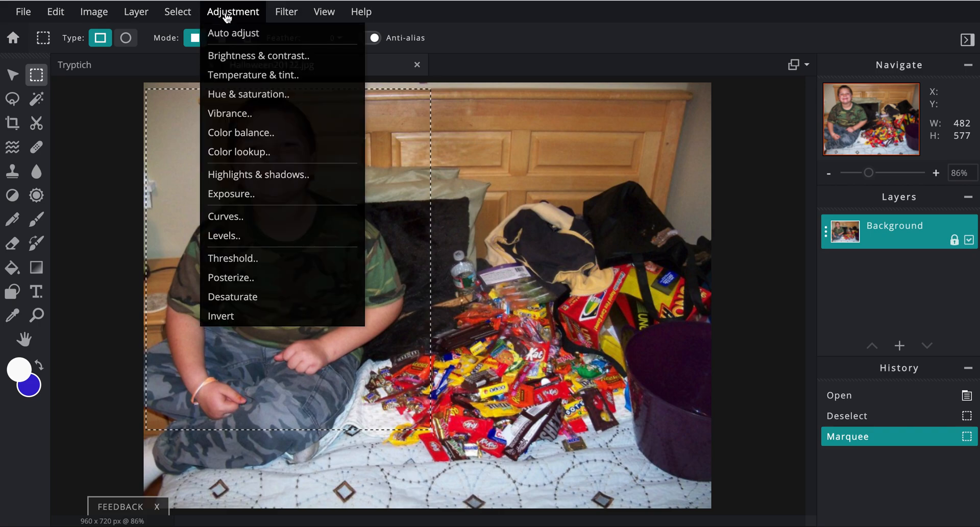
click(225, 57)
mouse_move(750, 119)
mouse_down()
mouse_move(646, 127)
mouse_move(746, 129)
mouse_up()
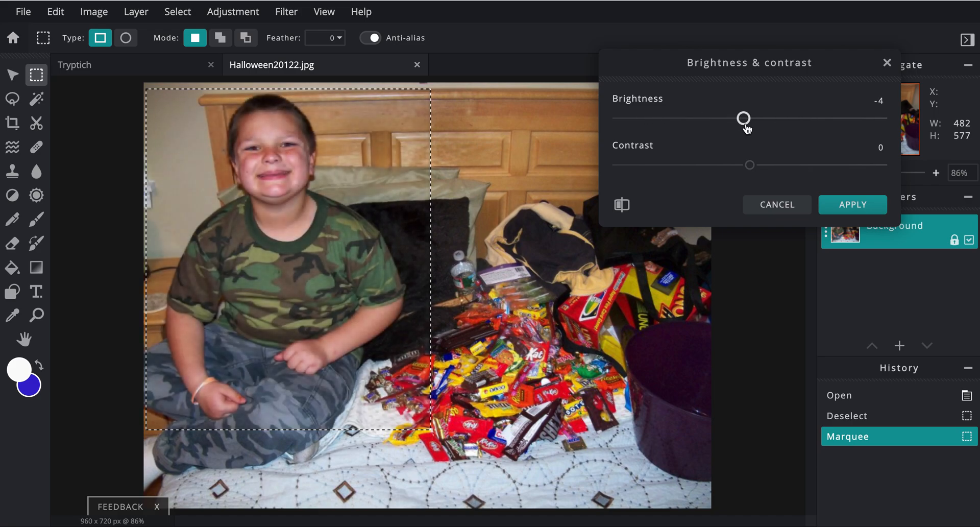
click(780, 206)
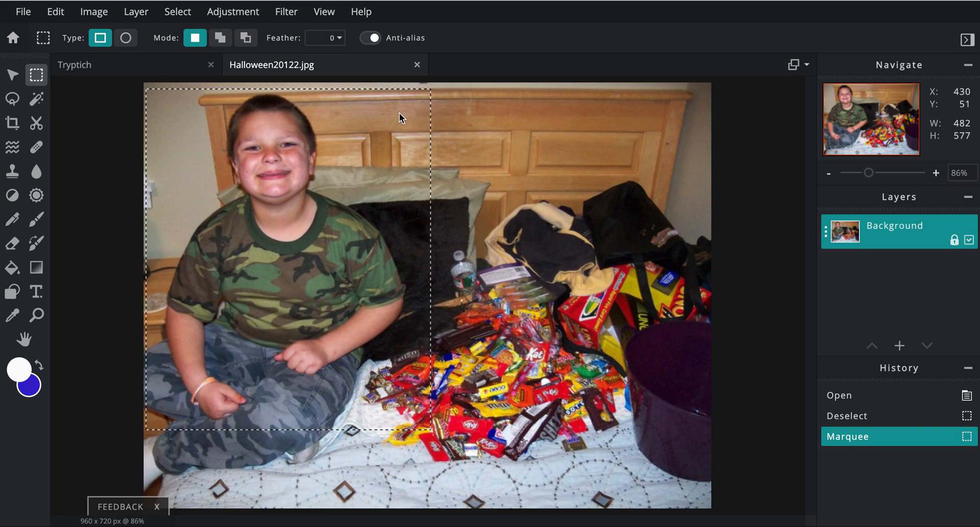
Step: Copy the marqueed area of the Halloween photo and paste it into the Tryptich document
click(56, 13)
click(61, 94)
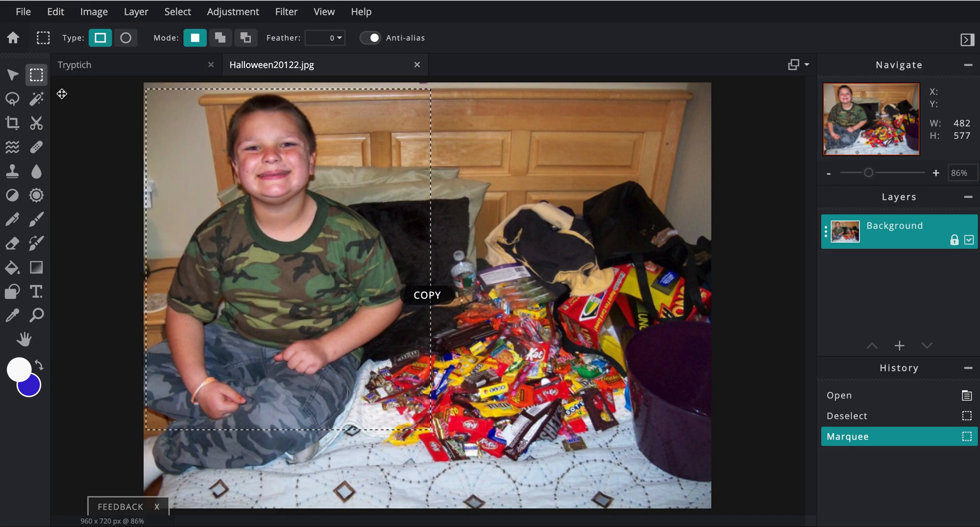
click(170, 66)
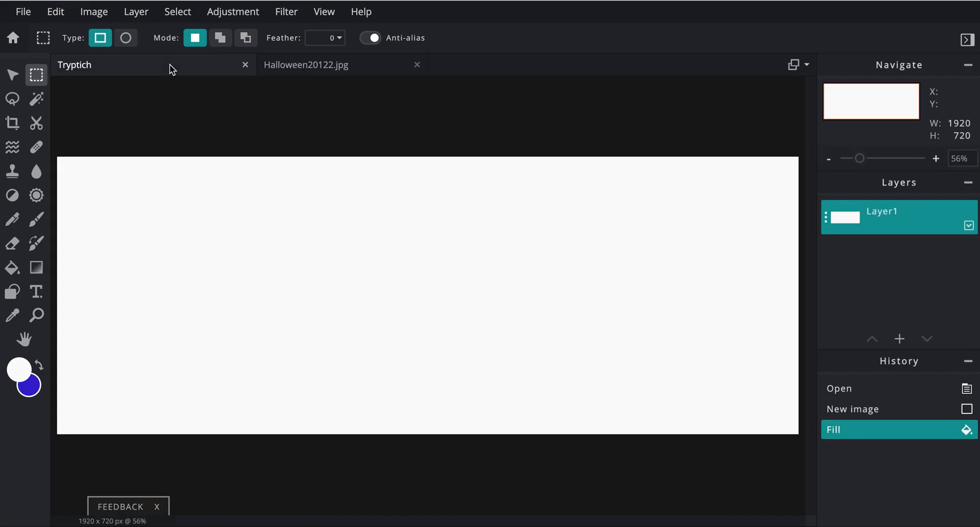
click(56, 12)
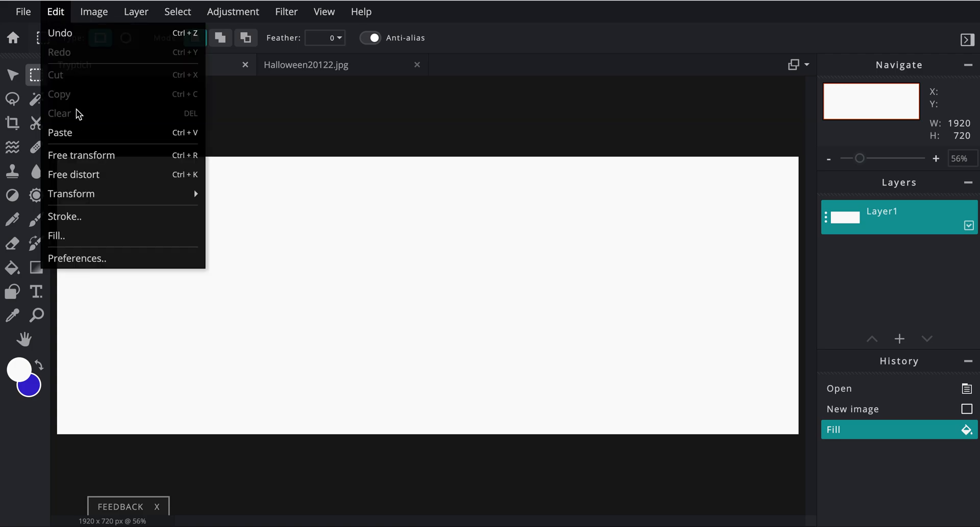
click(75, 132)
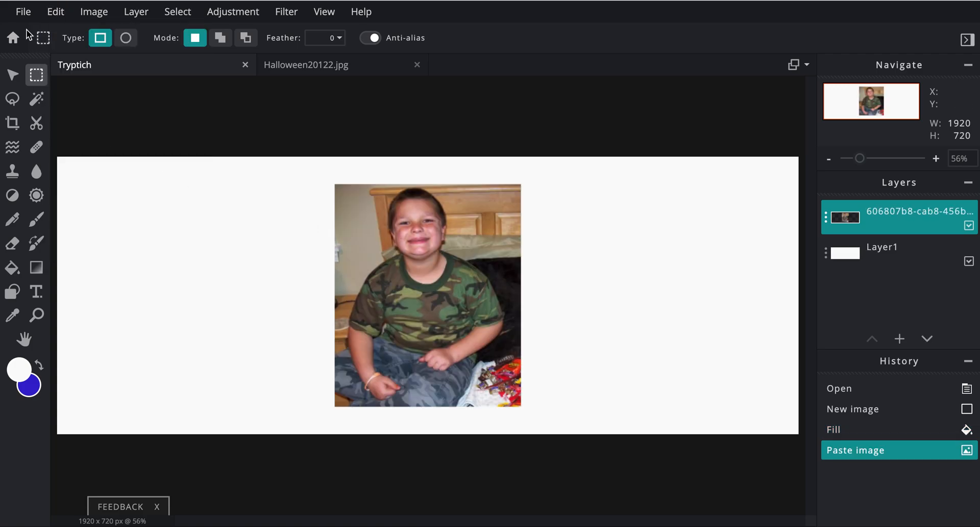
Step: Arrange the pasted photo on the canvas's left side at about 119 px left and 71 px top, scaled to about 484 × 579 px
click(14, 76)
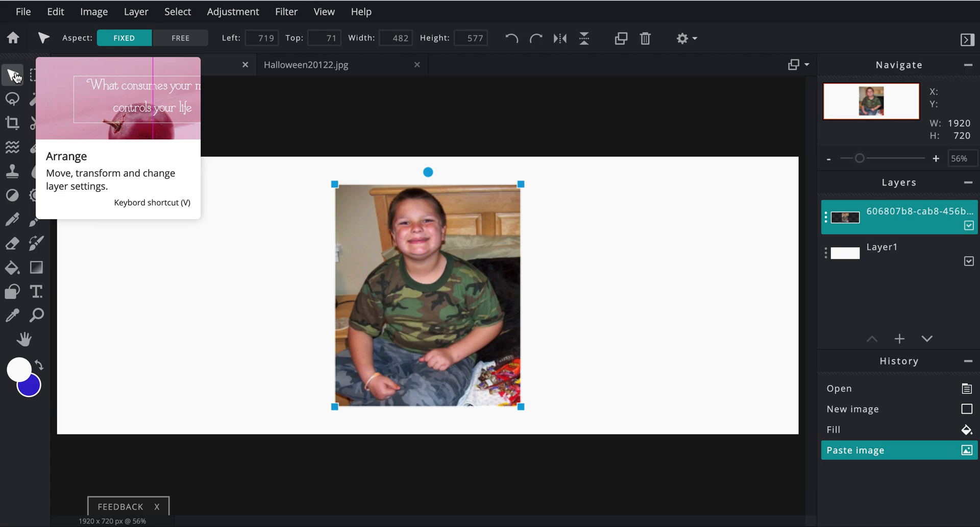
drag(375, 255, 210, 249)
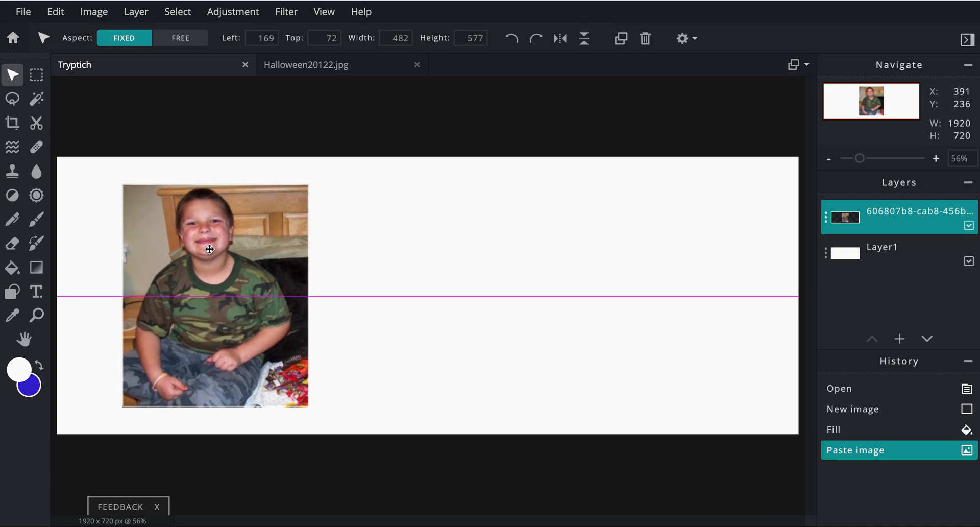
drag(209, 249, 210, 249)
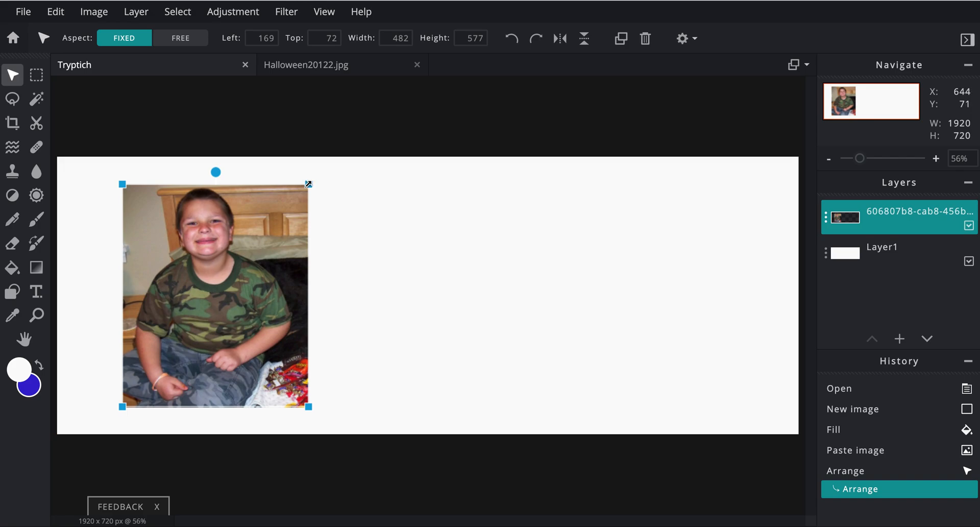
mouse_move(308, 184)
mouse_down()
mouse_move(239, 270)
mouse_move(322, 179)
mouse_move(311, 198)
mouse_up()
drag(273, 227, 255, 232)
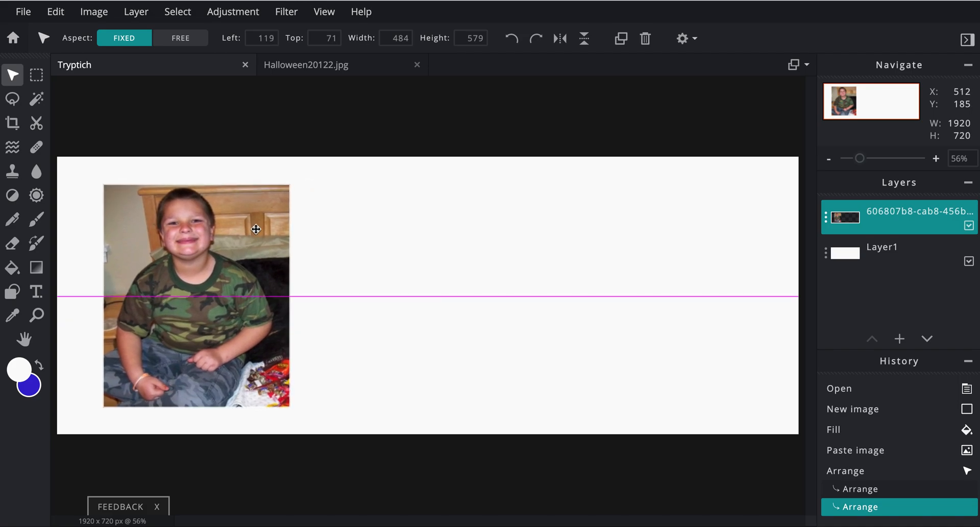
drag(255, 229, 256, 230)
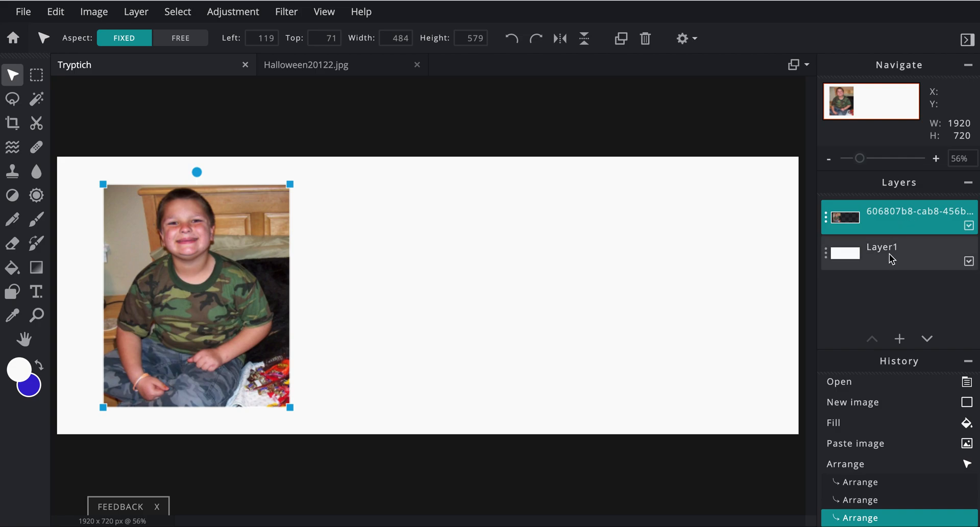
Step: Test the layer order by placing white Layer1 above the photo layer, toggling Layer1's visibility, and returning the photo layer to the top
drag(886, 224, 885, 263)
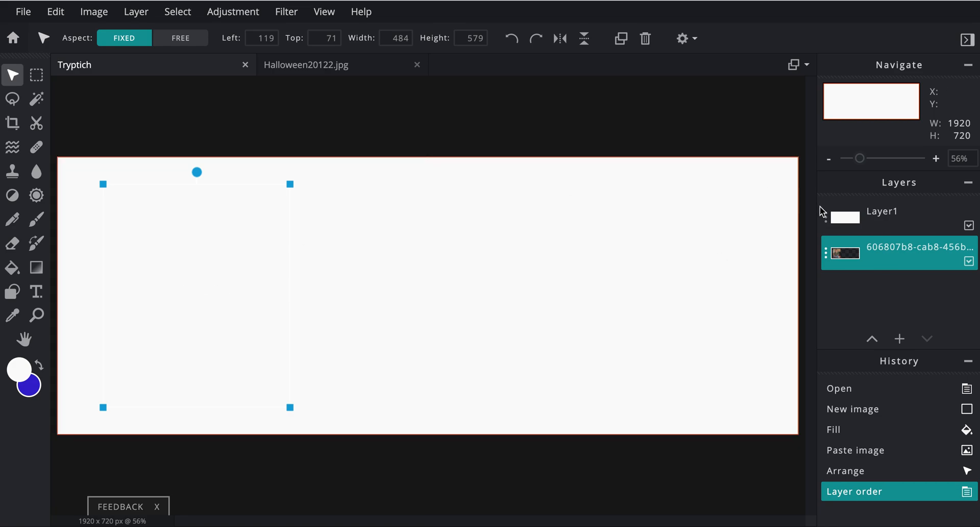
click(969, 226)
click(969, 227)
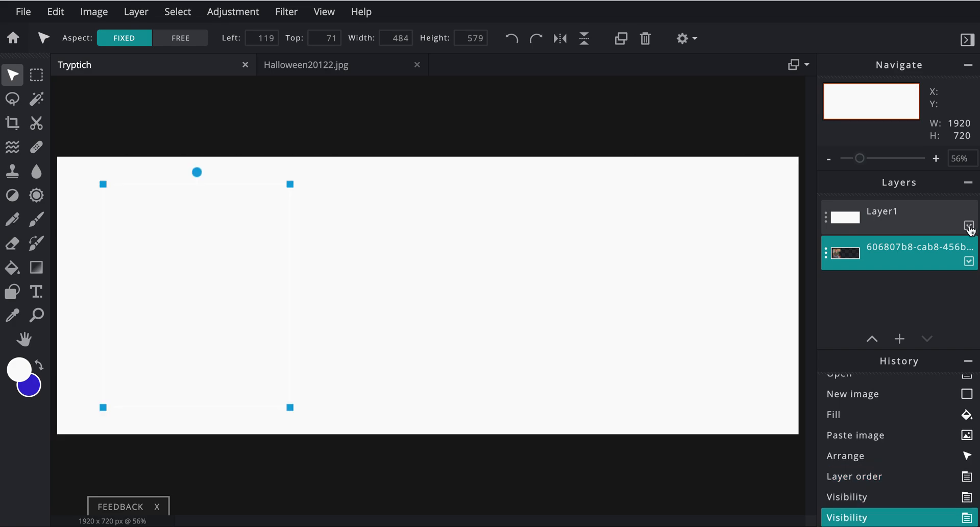
click(969, 226)
click(969, 227)
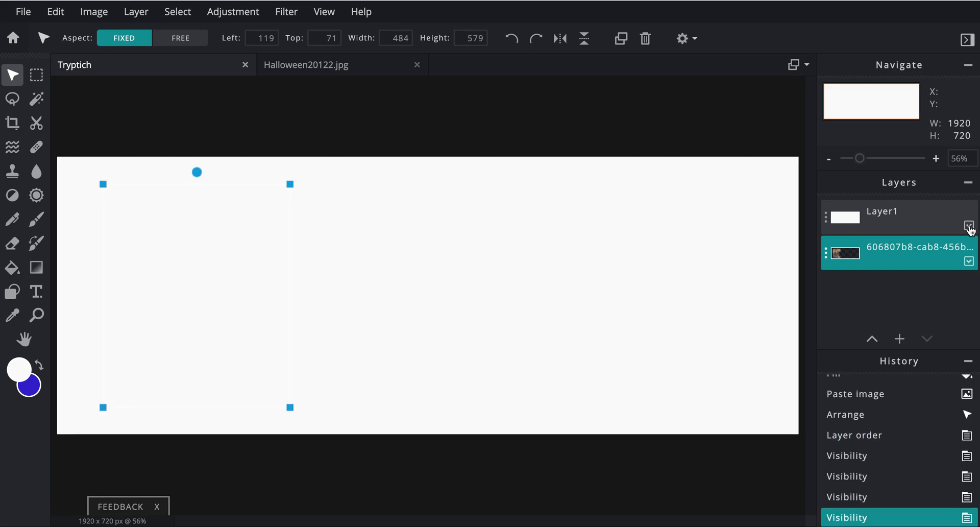
drag(923, 247, 908, 211)
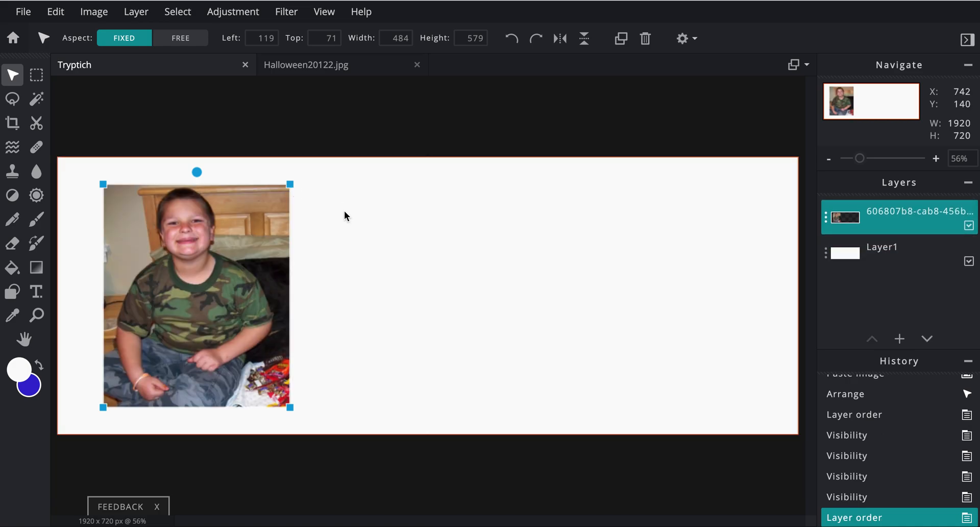
Step: Browse the image files on the computer and open DSCF7728.JPG, the sunset photo
click(23, 13)
click(31, 51)
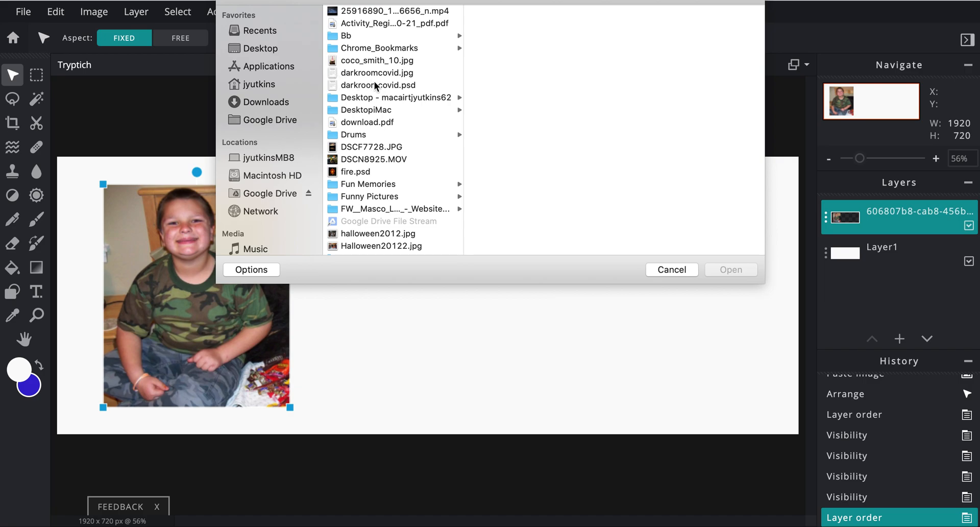
scroll(357, 97, down, 5)
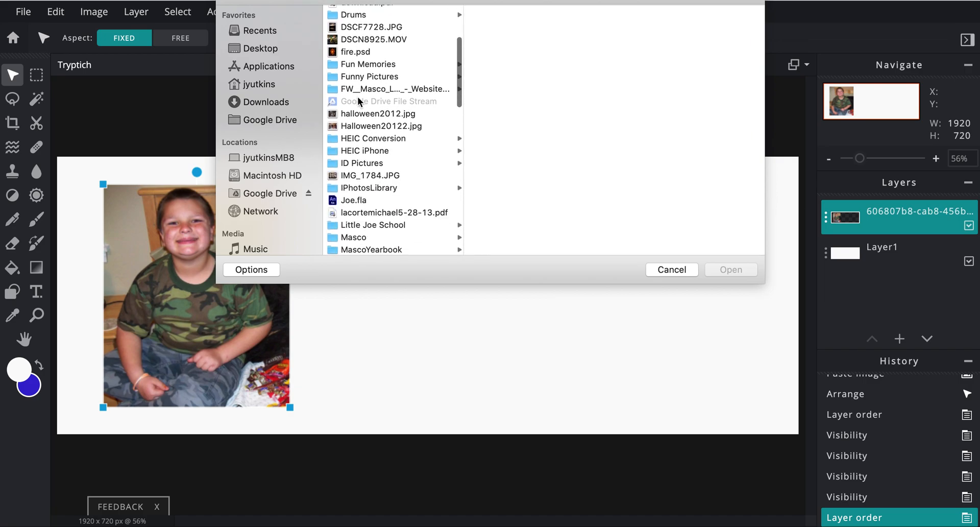
click(357, 125)
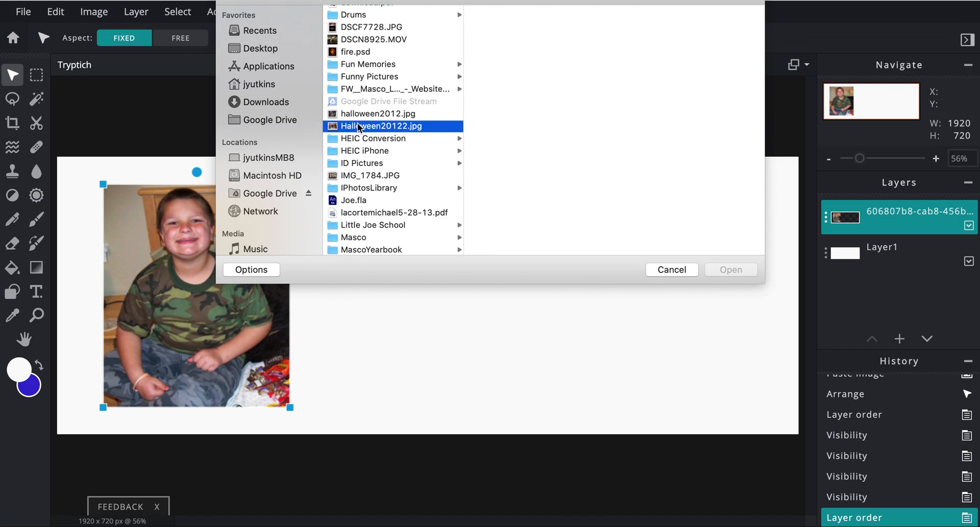
click(356, 113)
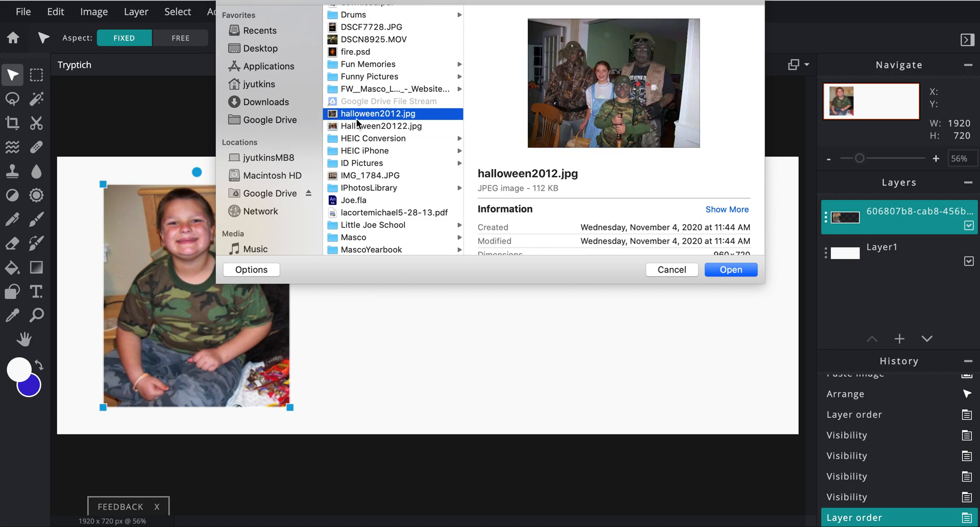
click(355, 127)
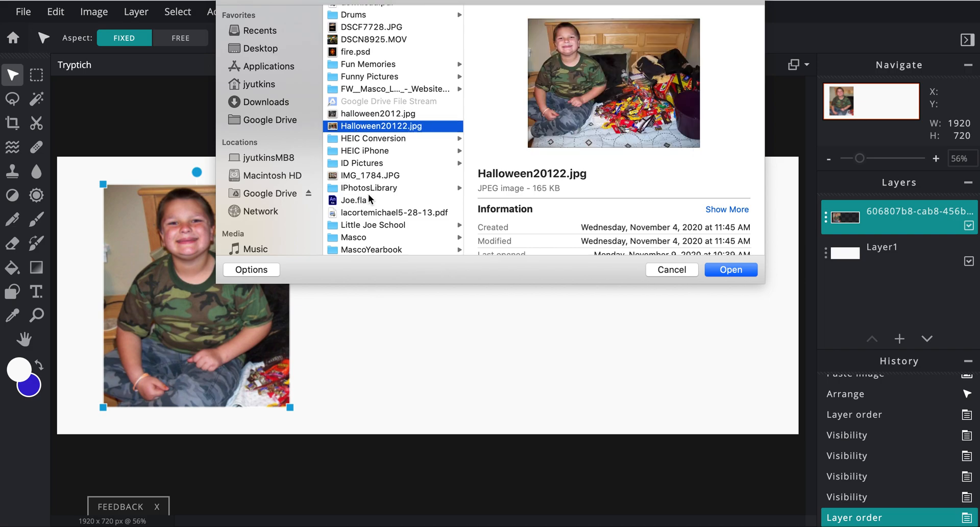
scroll(349, 97, up, 1)
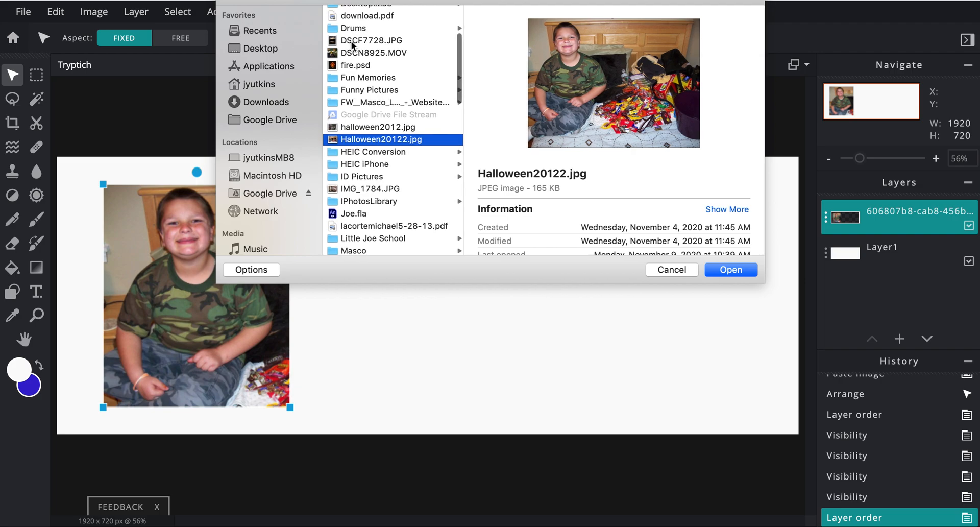
click(352, 41)
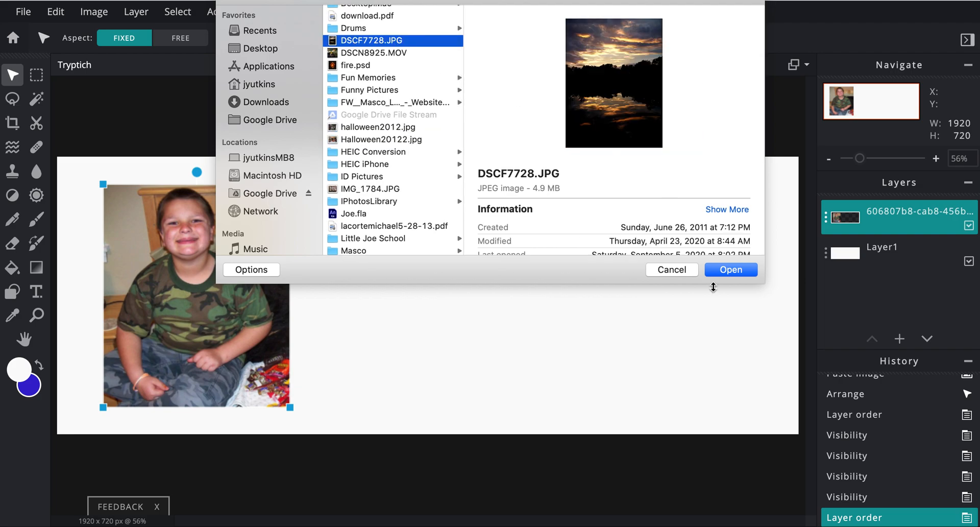
click(720, 267)
Step: Pre-resize the sunset image with the Web preset to 960 × 1280 px and apply it
click(825, 240)
click(662, 167)
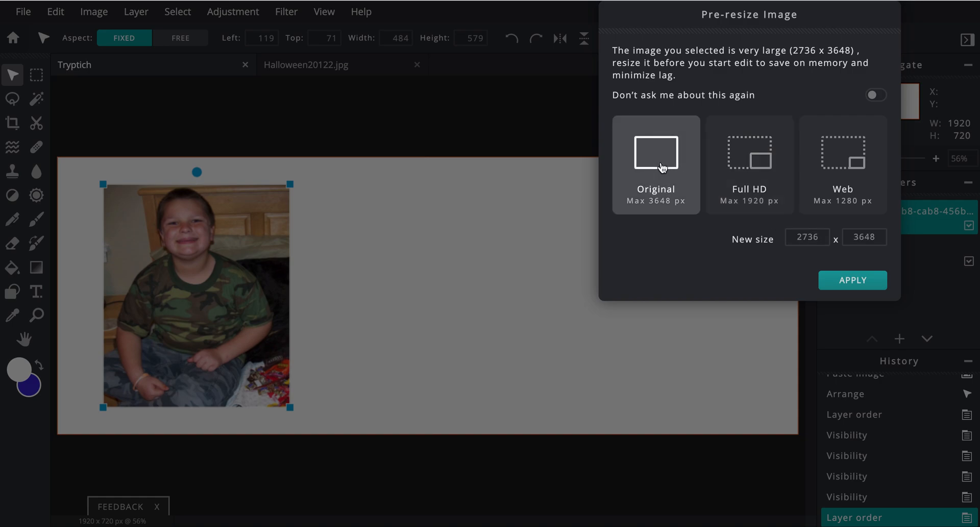
click(766, 159)
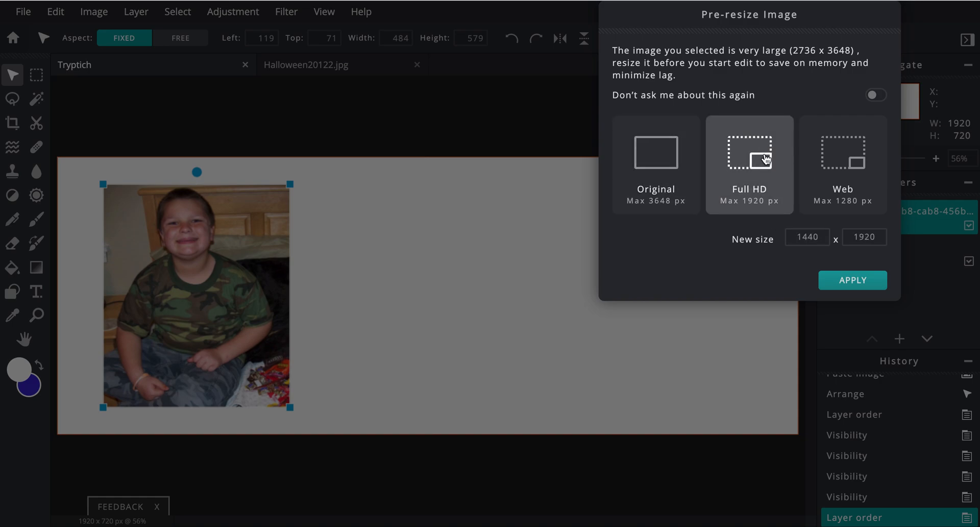
click(833, 151)
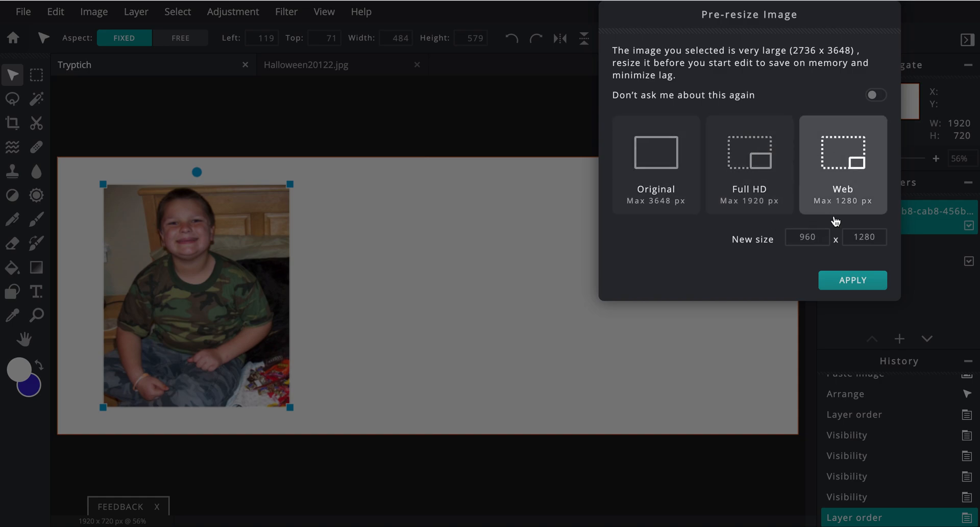
click(848, 282)
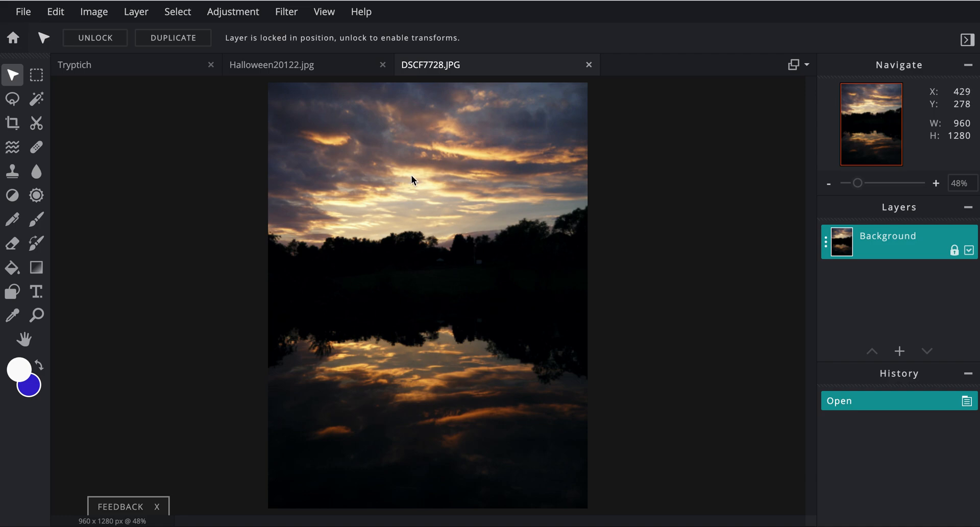
Step: Marquee the entire sunset photo and copy it
click(36, 77)
drag(255, 80, 612, 518)
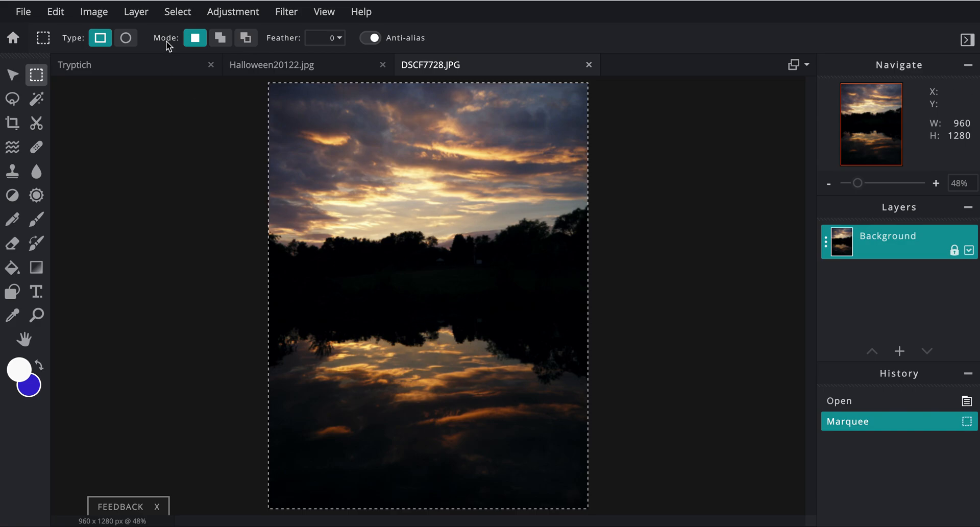
click(54, 12)
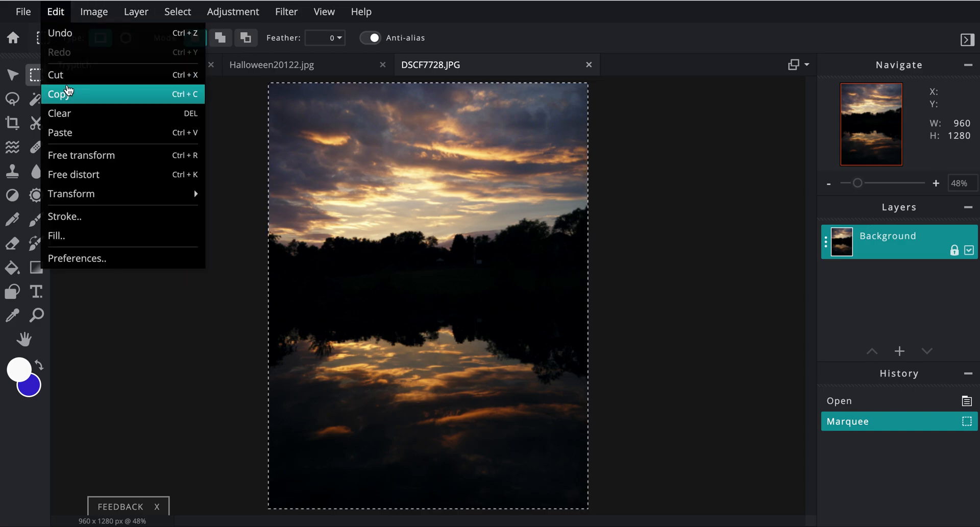
click(65, 94)
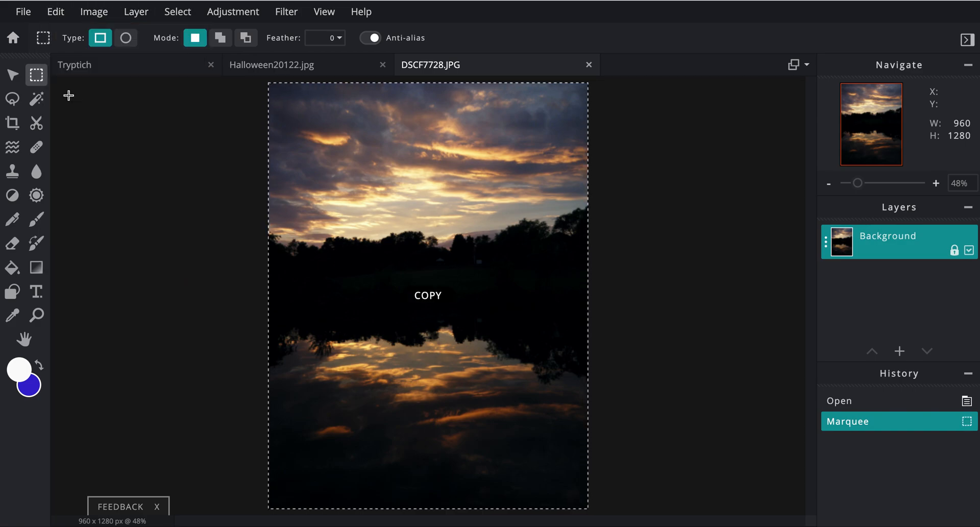
Step: Paste the copied sunset photo into the Tryptich document
click(102, 67)
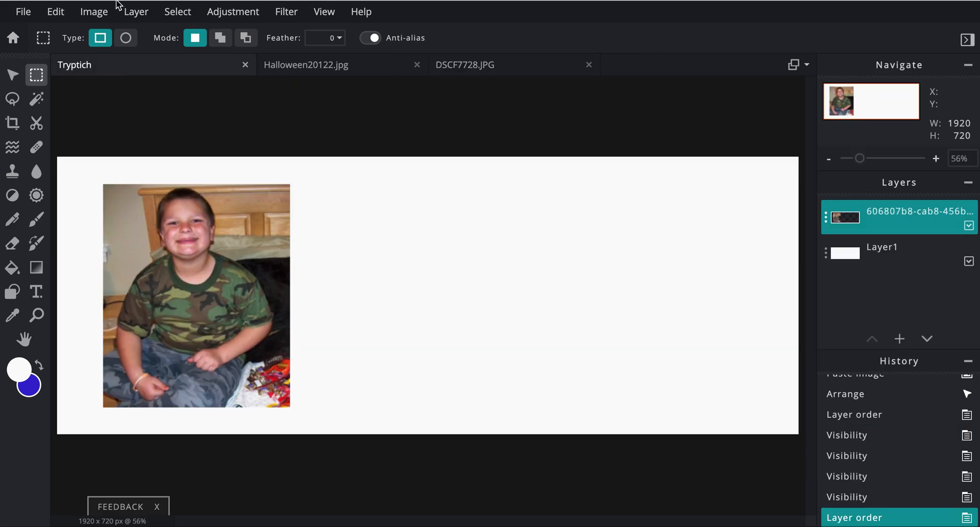
click(62, 15)
click(88, 131)
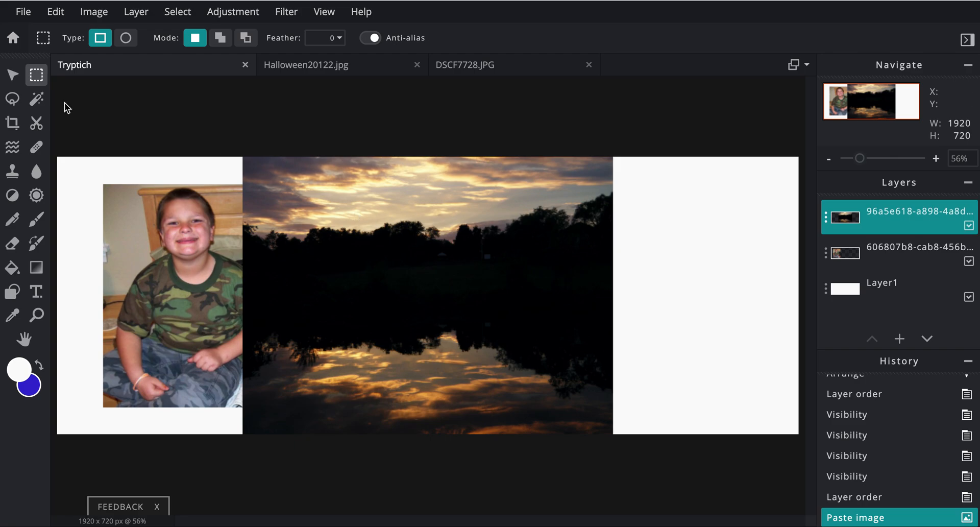
Step: Scale the pasted sunset to about 435 × 580 px and place it mid-canvas at about 785 px left and 70 px top
click(12, 75)
drag(394, 245, 431, 306)
drag(662, 129, 314, 210)
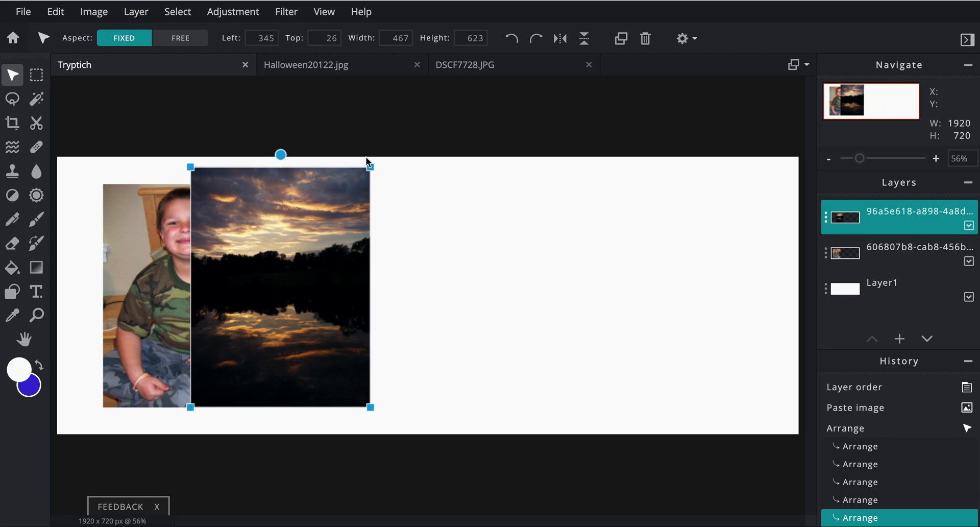
drag(370, 167, 360, 181)
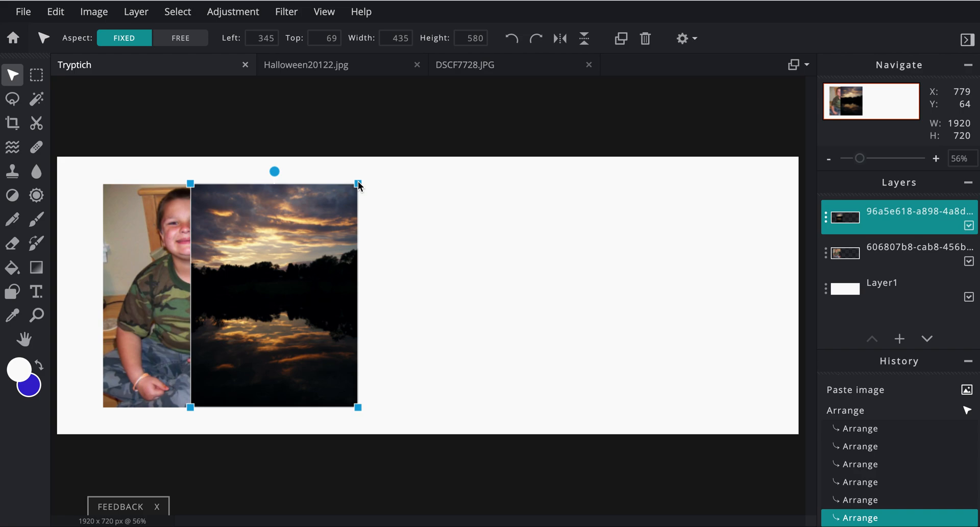
drag(337, 242, 477, 246)
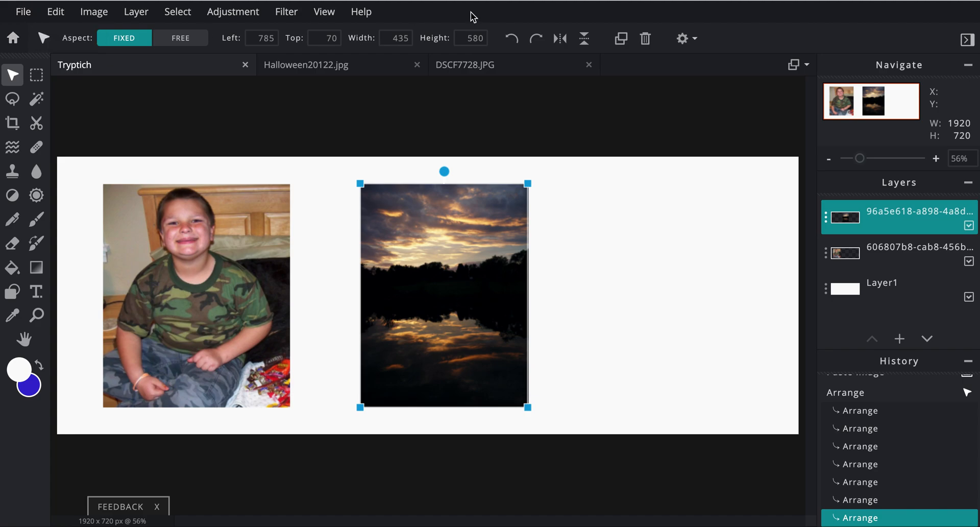
Step: Open the 9.43.06 AM screenshot from the Reflections folder as a new image
click(24, 11)
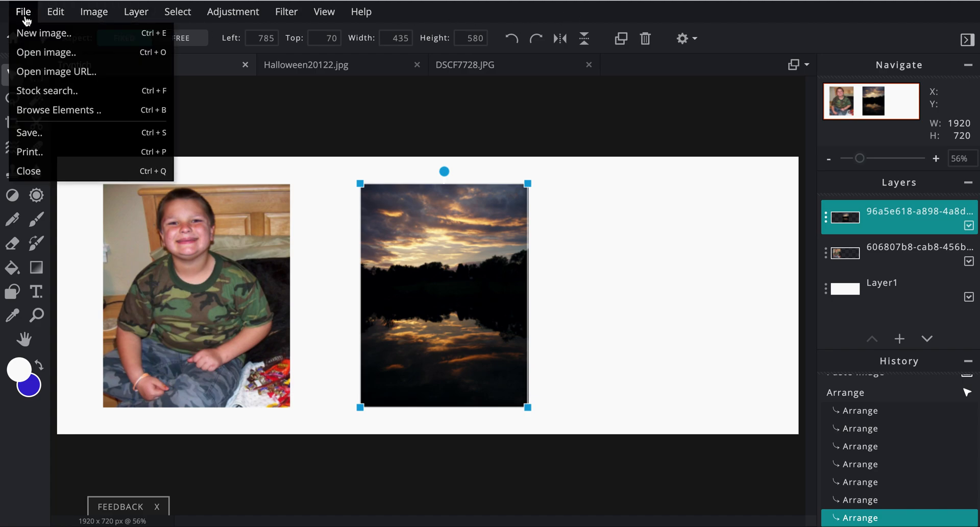
click(42, 45)
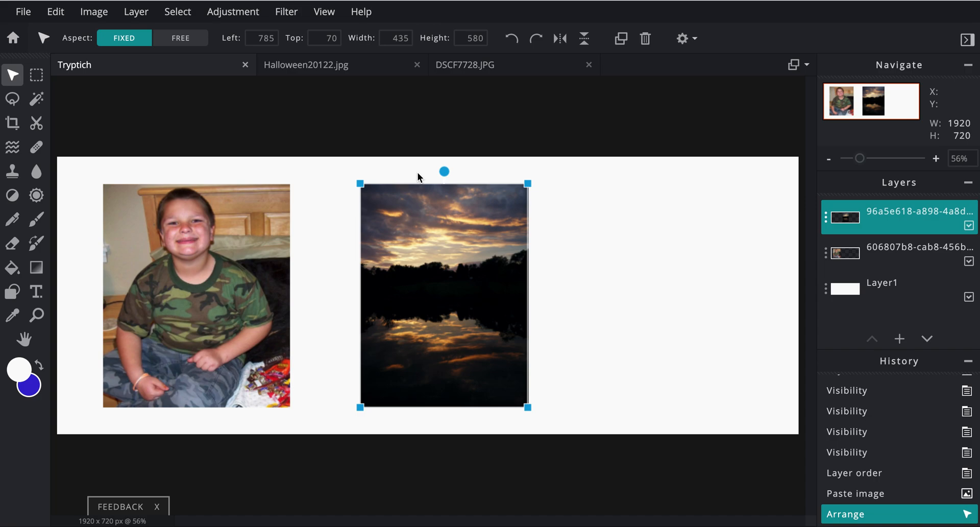
scroll(392, 144, down, 3)
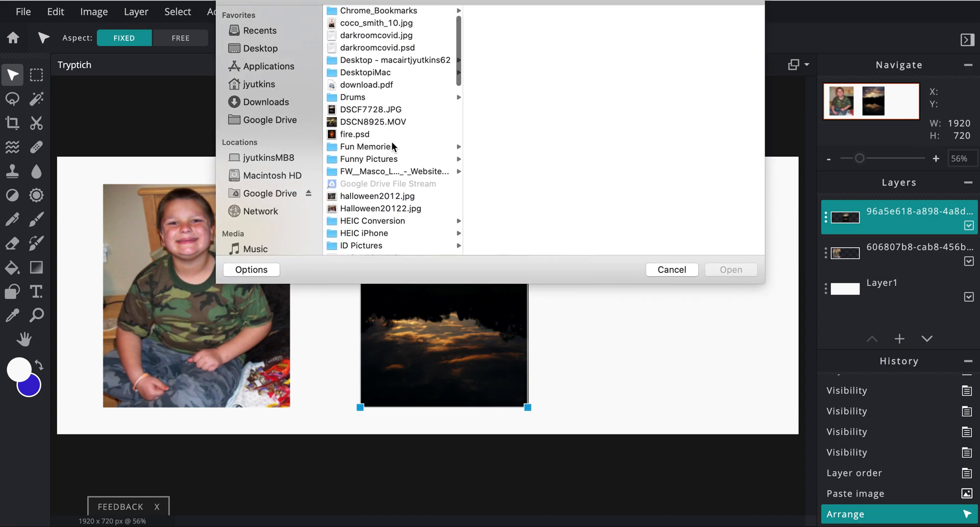
scroll(391, 141, down, 10)
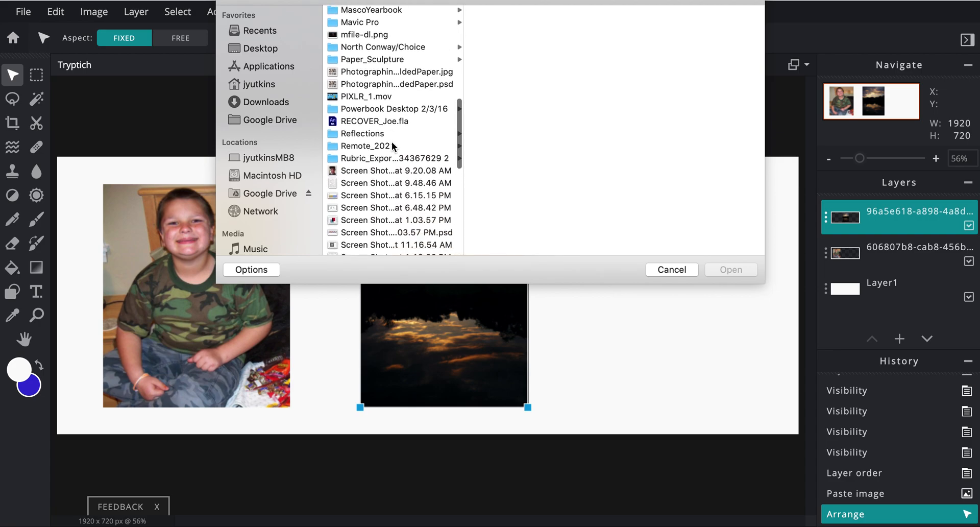
scroll(384, 124, down, 4)
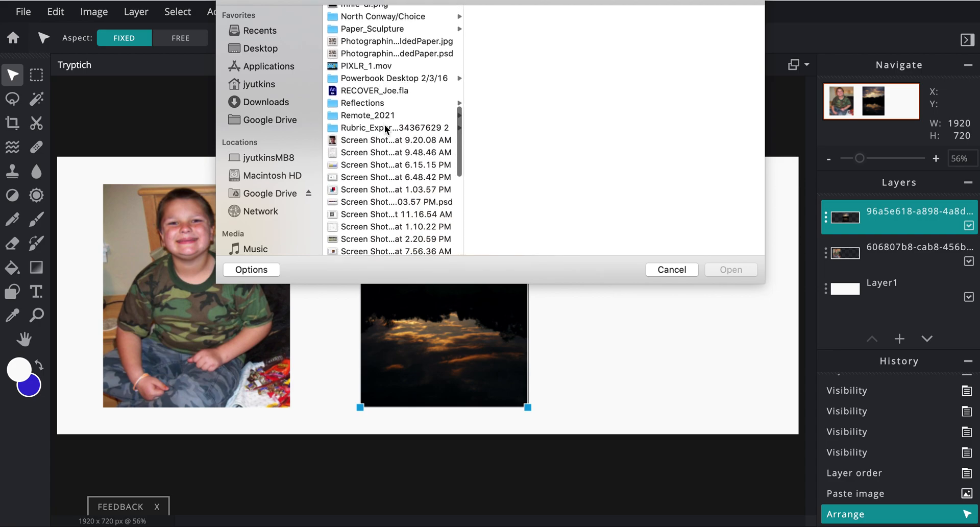
scroll(384, 124, up, 3)
click(384, 123)
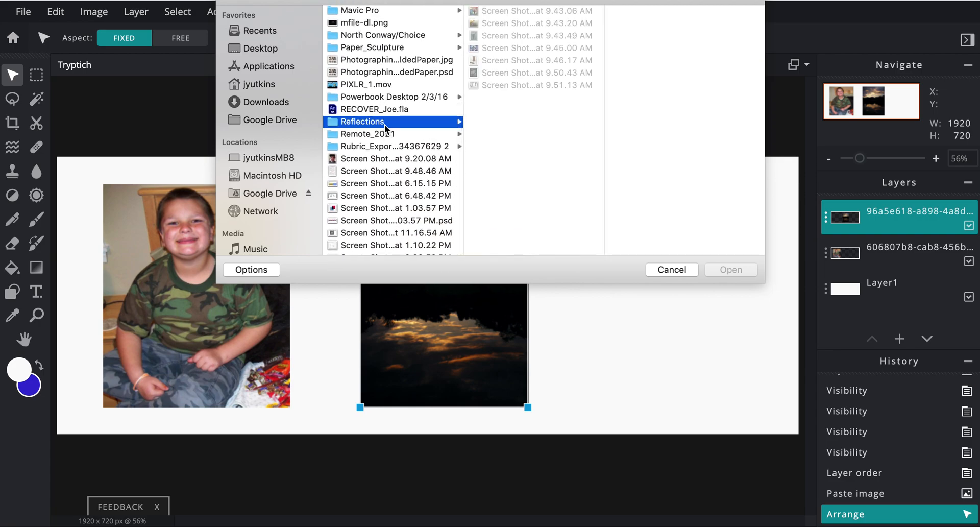
click(513, 13)
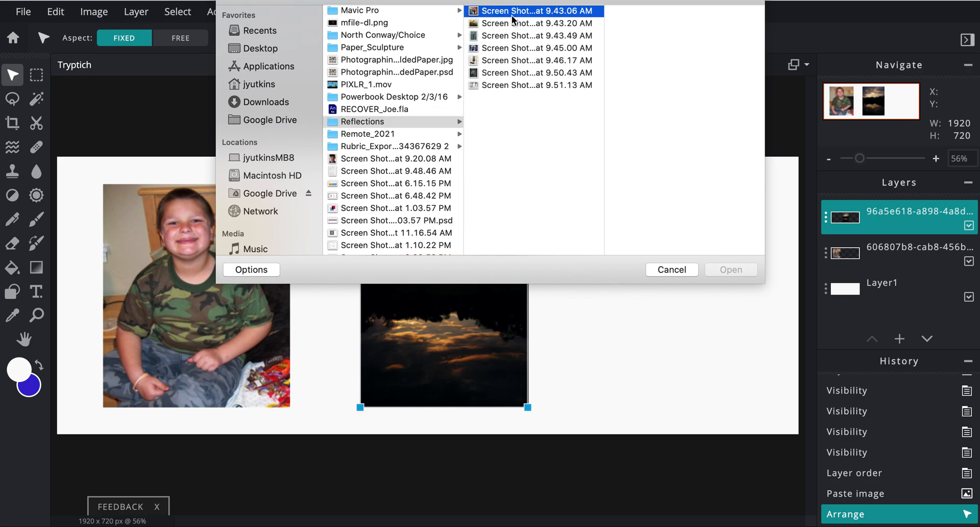
click(723, 270)
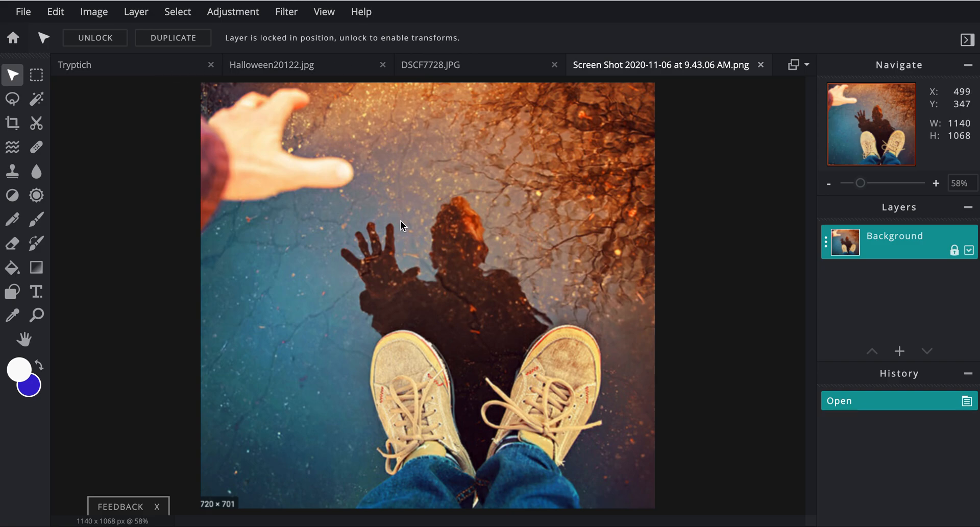
Step: Marquee an area of about 698 × 786 px around the shadow and shoes in the screenshot and copy it
click(36, 75)
drag(339, 190, 617, 502)
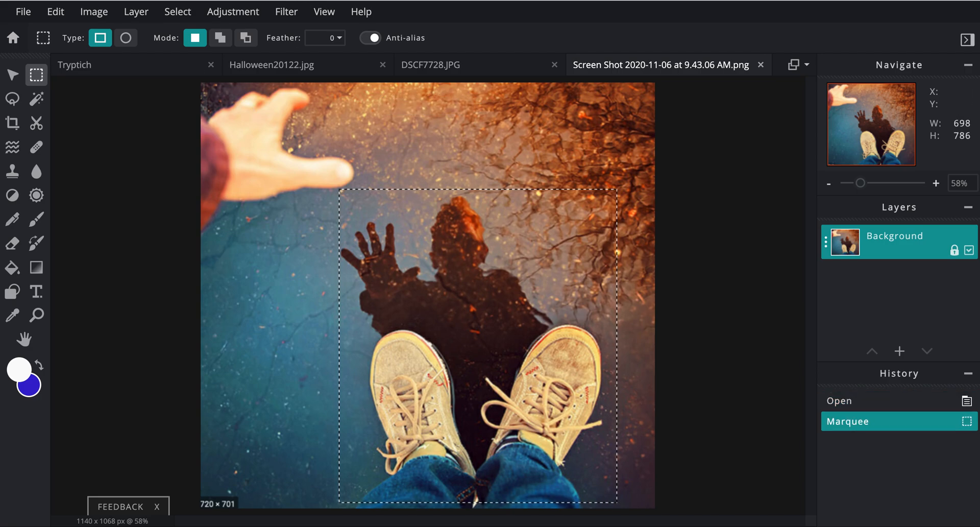
click(54, 11)
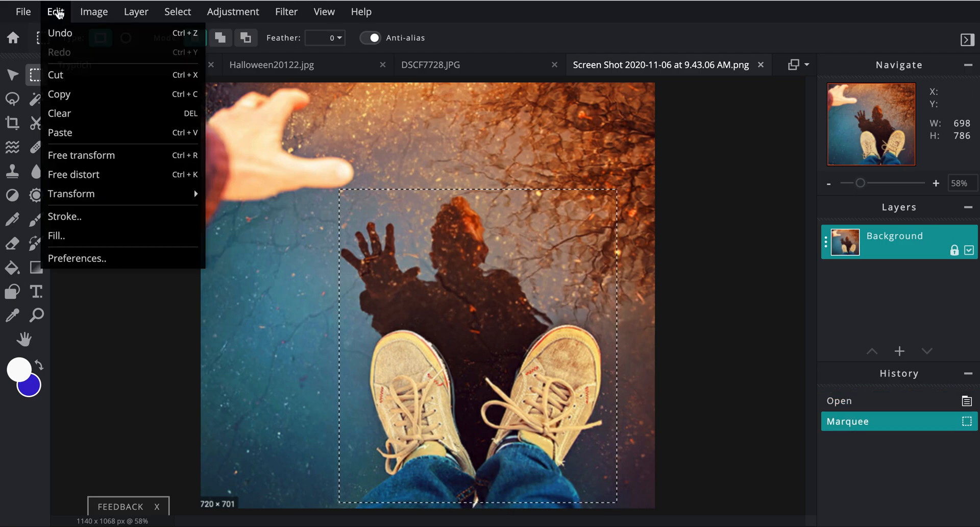
click(59, 97)
Step: Paste the copied shadow-and-shoes section into the Tryptich document and clear the stray marquee selection
click(158, 63)
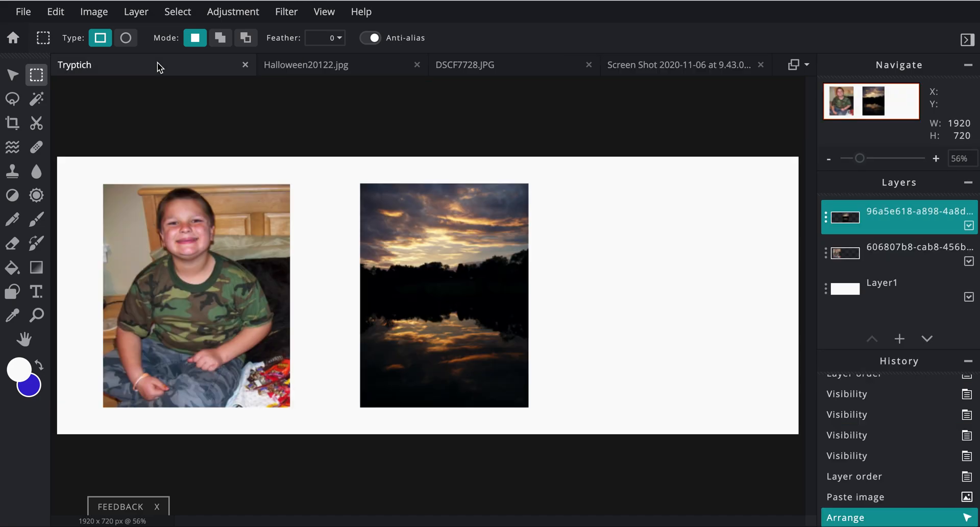
click(54, 12)
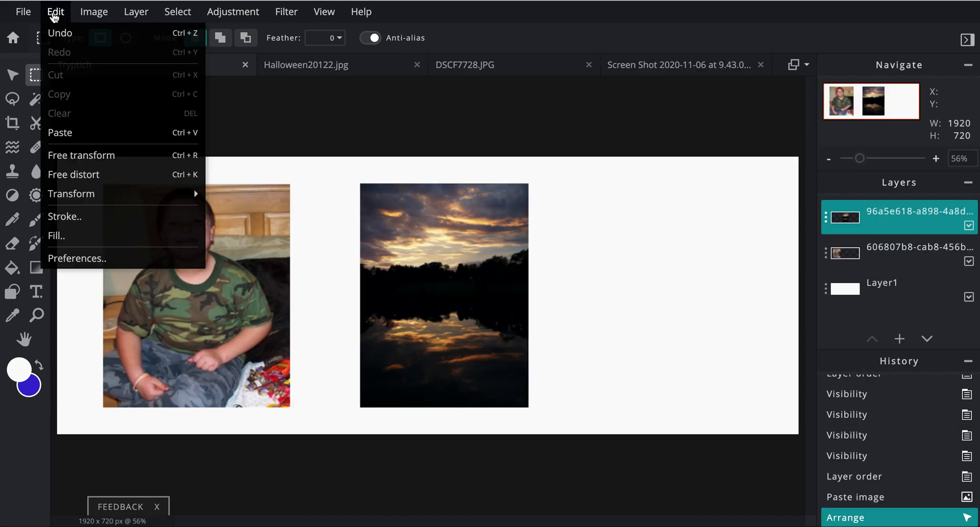
click(78, 133)
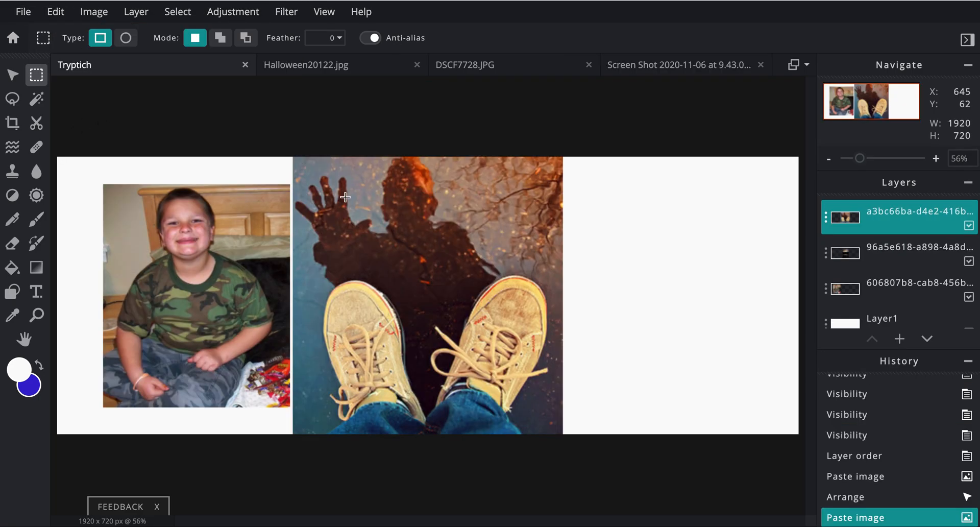
drag(383, 217, 434, 224)
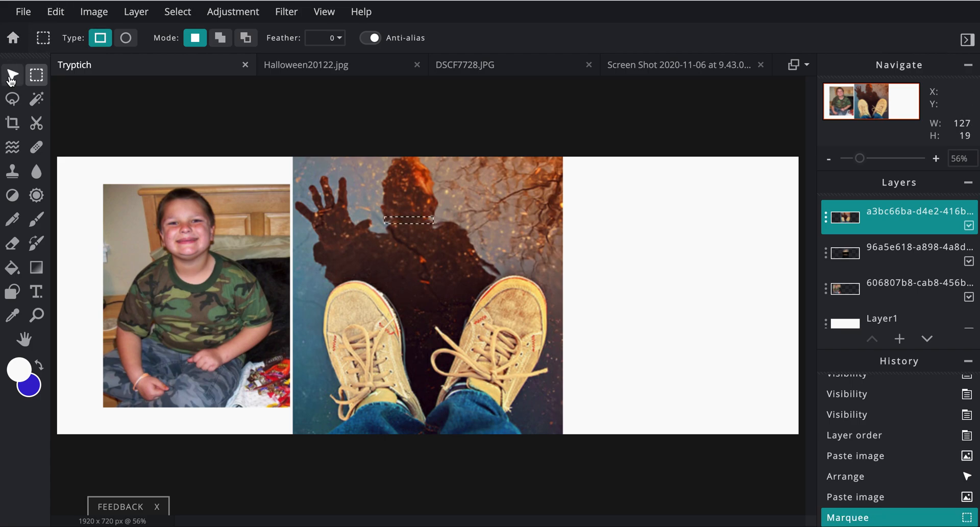
key(ctrl+d)
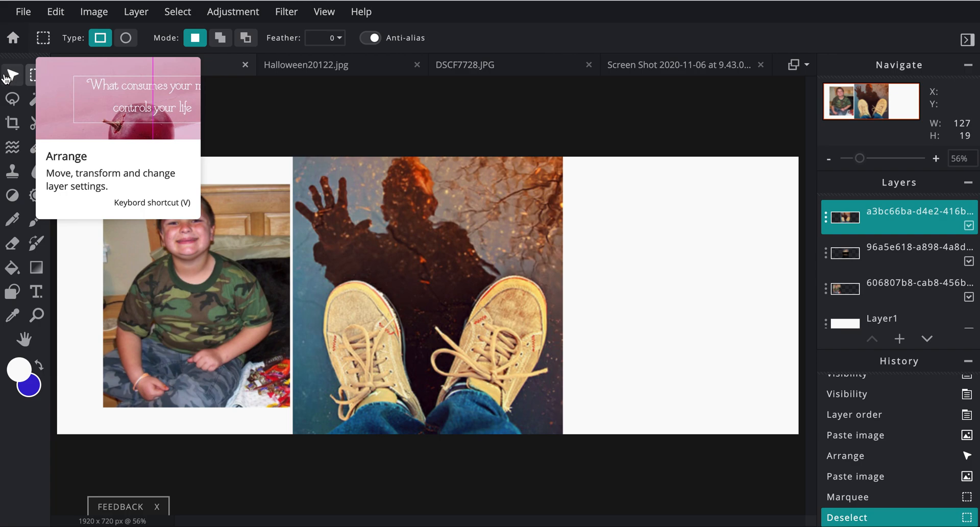
Step: Scale the pasted reflection to about 515 × 580 px at about 1283 px left, 70 px top, and shift the sunset to about 723 px left
click(9, 75)
drag(435, 236, 589, 145)
drag(650, 132, 577, 233)
drag(546, 271, 553, 240)
drag(586, 185, 587, 182)
drag(584, 236, 685, 241)
drag(505, 253, 483, 252)
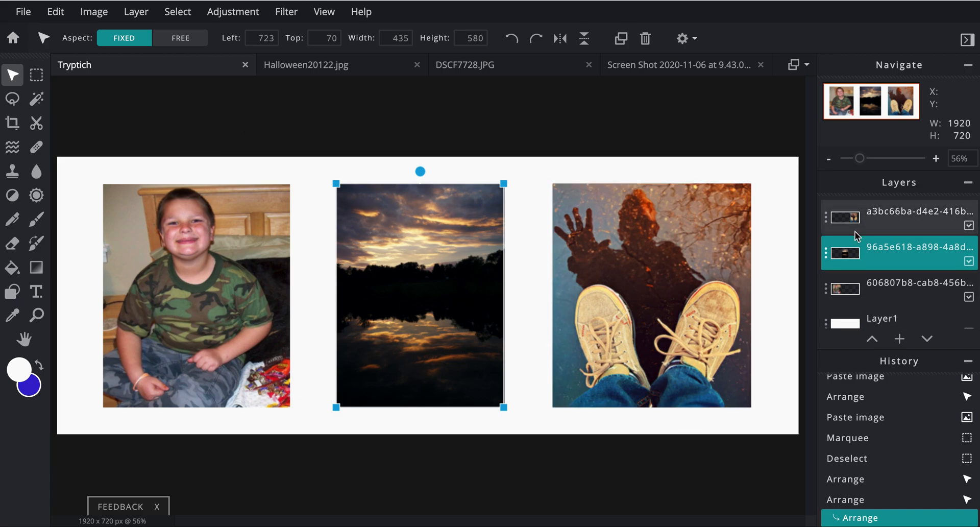
Step: Overlap the reflection with the sunset at about 1005 px left and 125 px top, and move its layer below the sunset layer
click(884, 214)
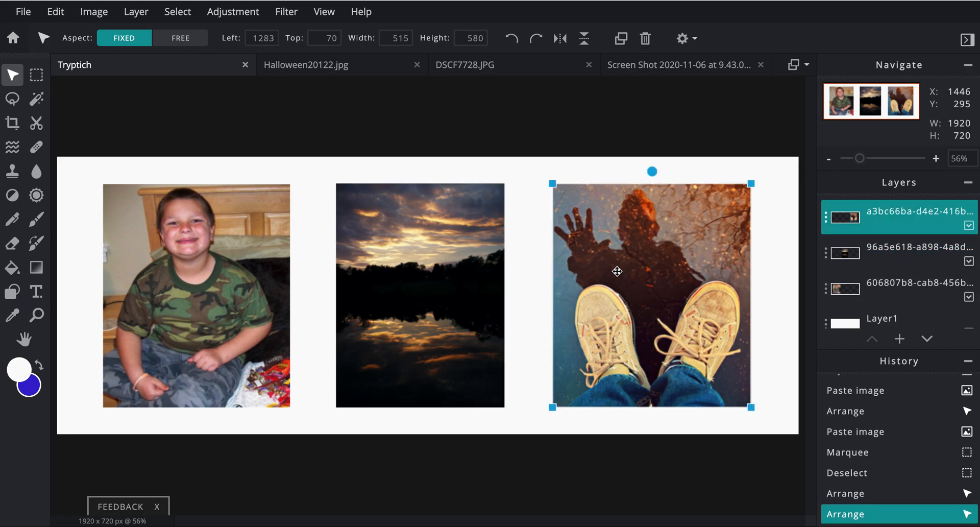
drag(621, 267, 585, 268)
drag(539, 274, 515, 289)
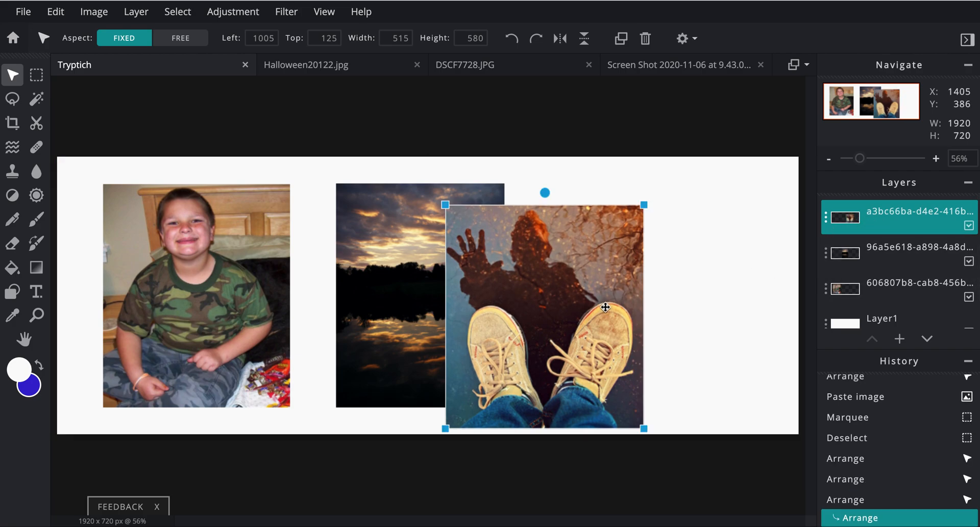
drag(888, 220, 889, 261)
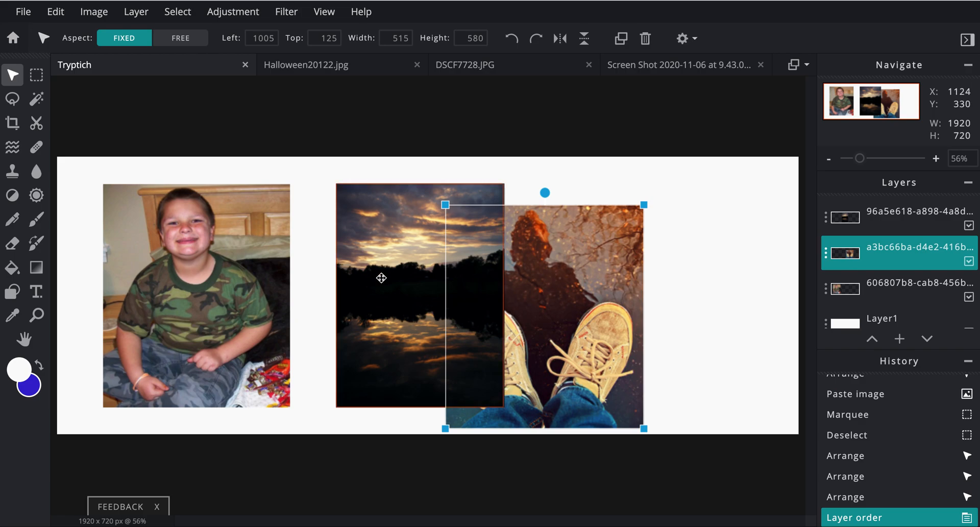
Step: Return the reflection layer above the sunset layer and place the image at about 1277 px left and 70 px top
drag(878, 248, 875, 212)
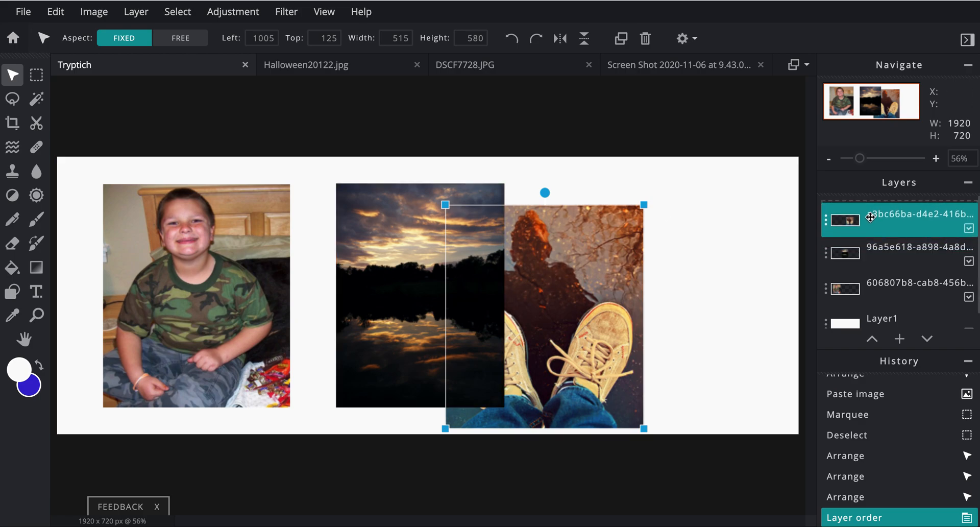
drag(537, 318, 642, 296)
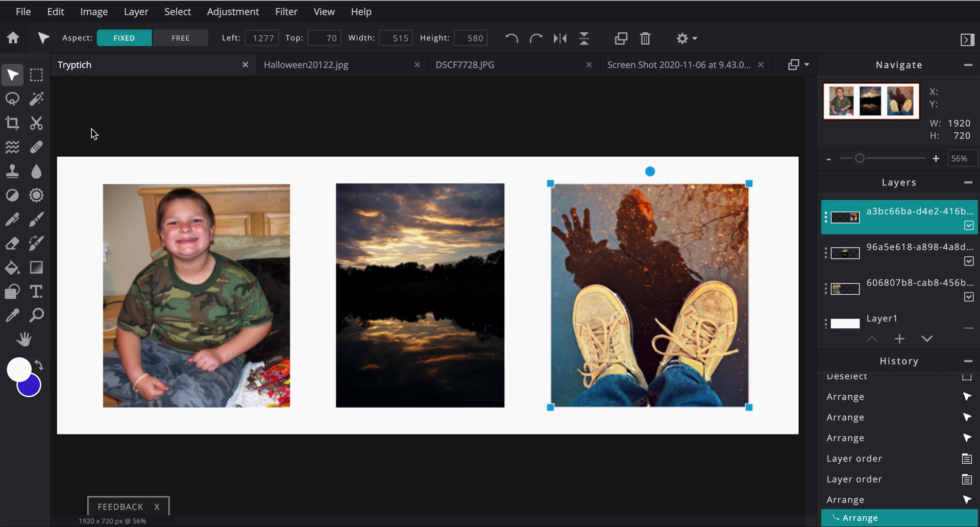
Step: Save and download the triptych as Tryptich.jpg with high quality at 1920 × 720 px
click(23, 11)
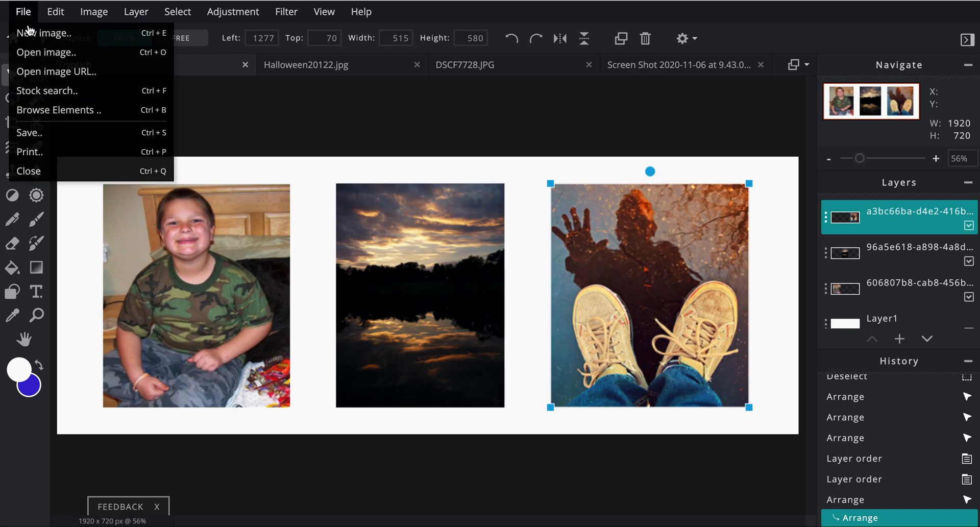
click(67, 138)
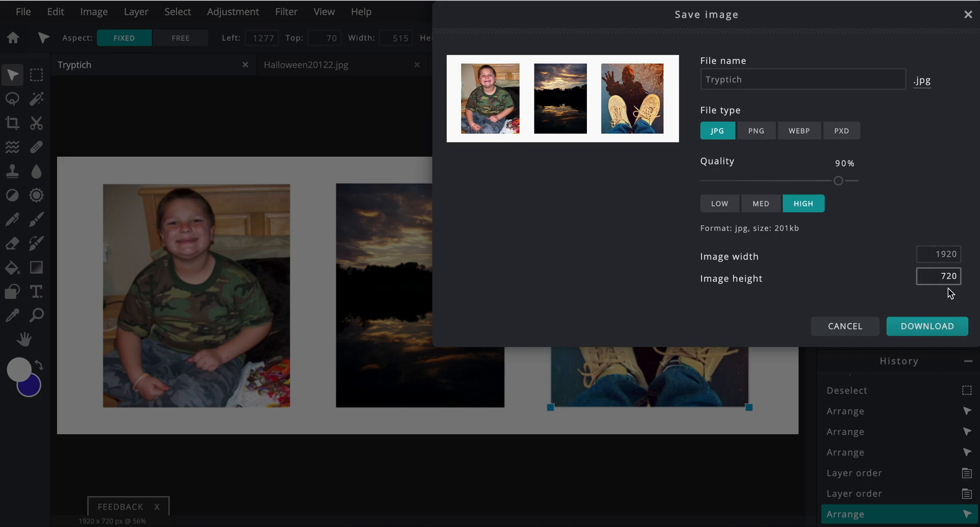
click(922, 334)
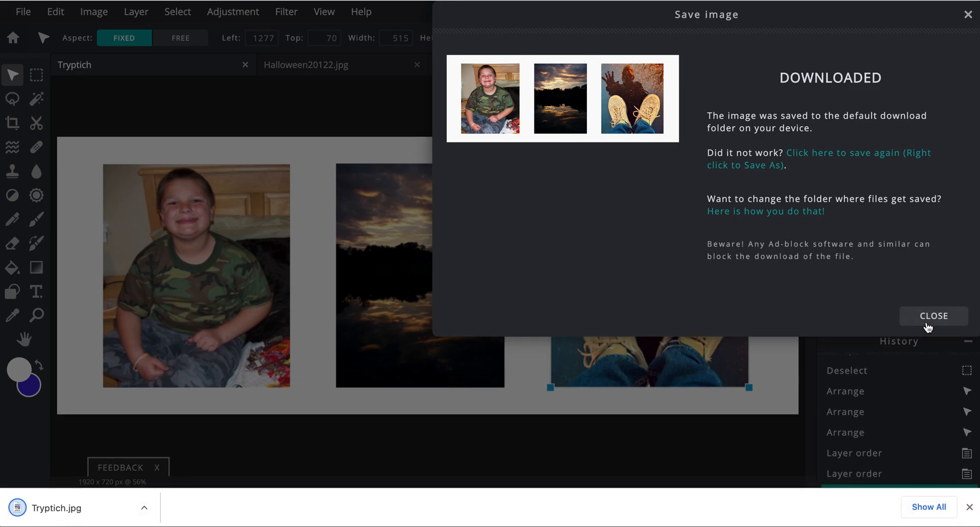
click(933, 316)
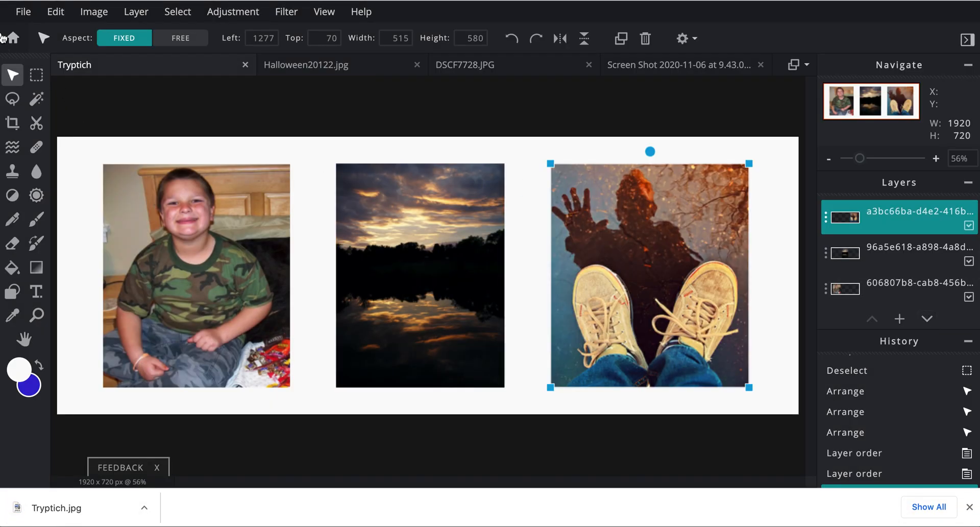
Step: Close the Tryptich document and the open screenshot, DSCF7728.JPG and Halloween20122.jpg images
click(34, 11)
click(26, 14)
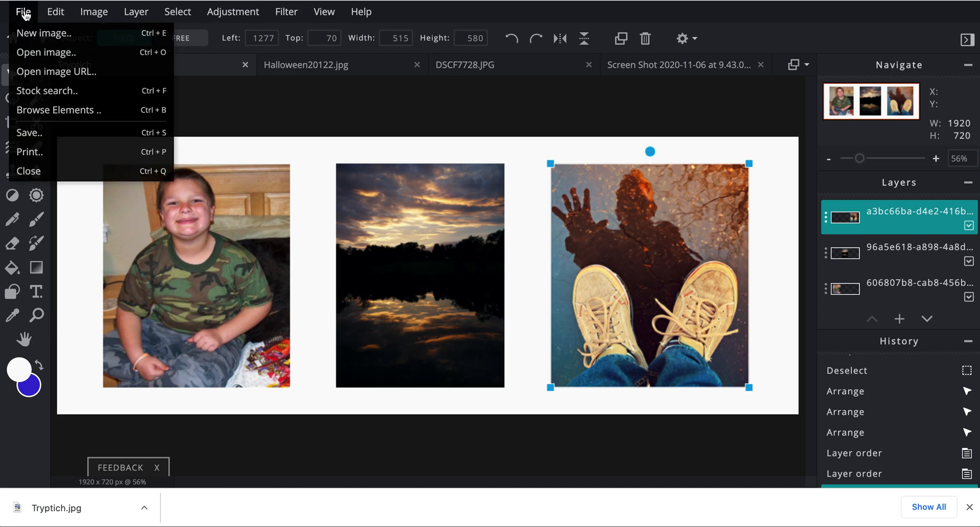
click(32, 171)
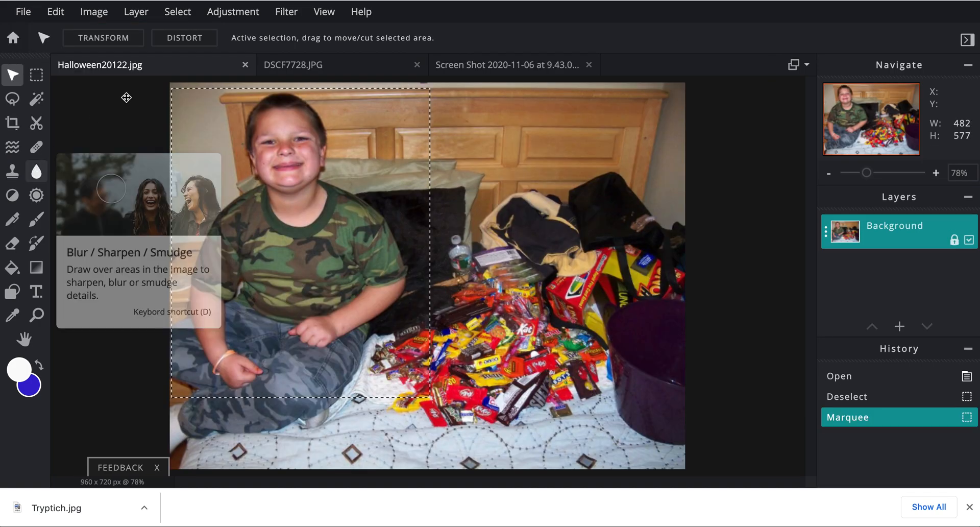
click(587, 65)
click(417, 65)
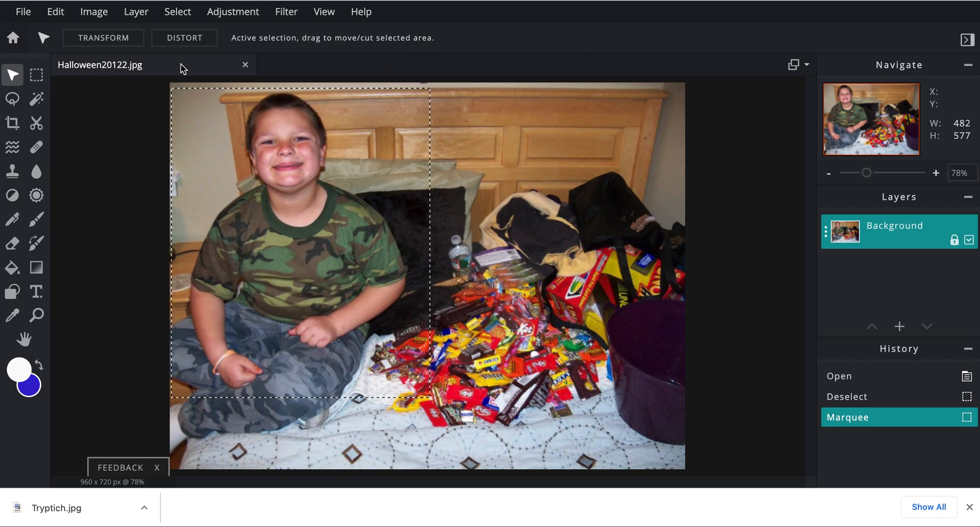
click(247, 65)
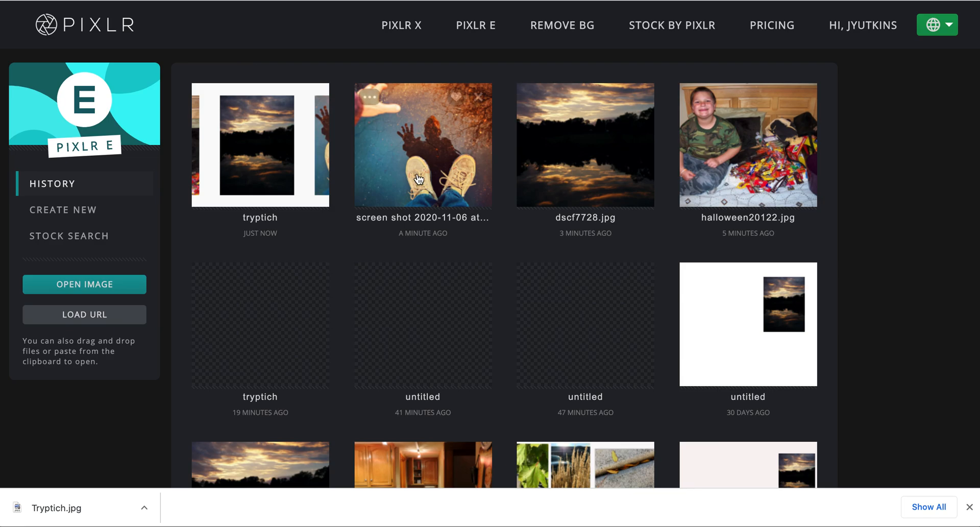
scroll(418, 179, down, 2)
scroll(418, 178, down, 2)
scroll(417, 177, up, 4)
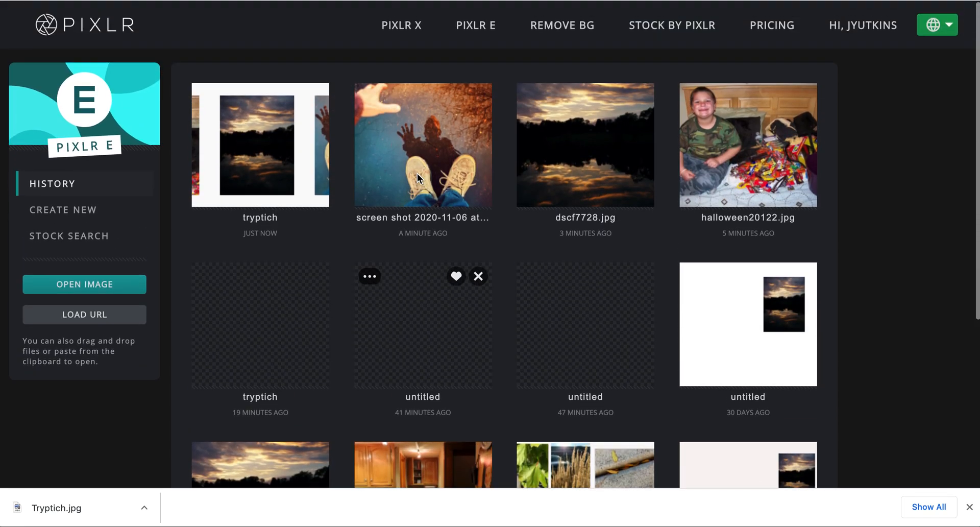